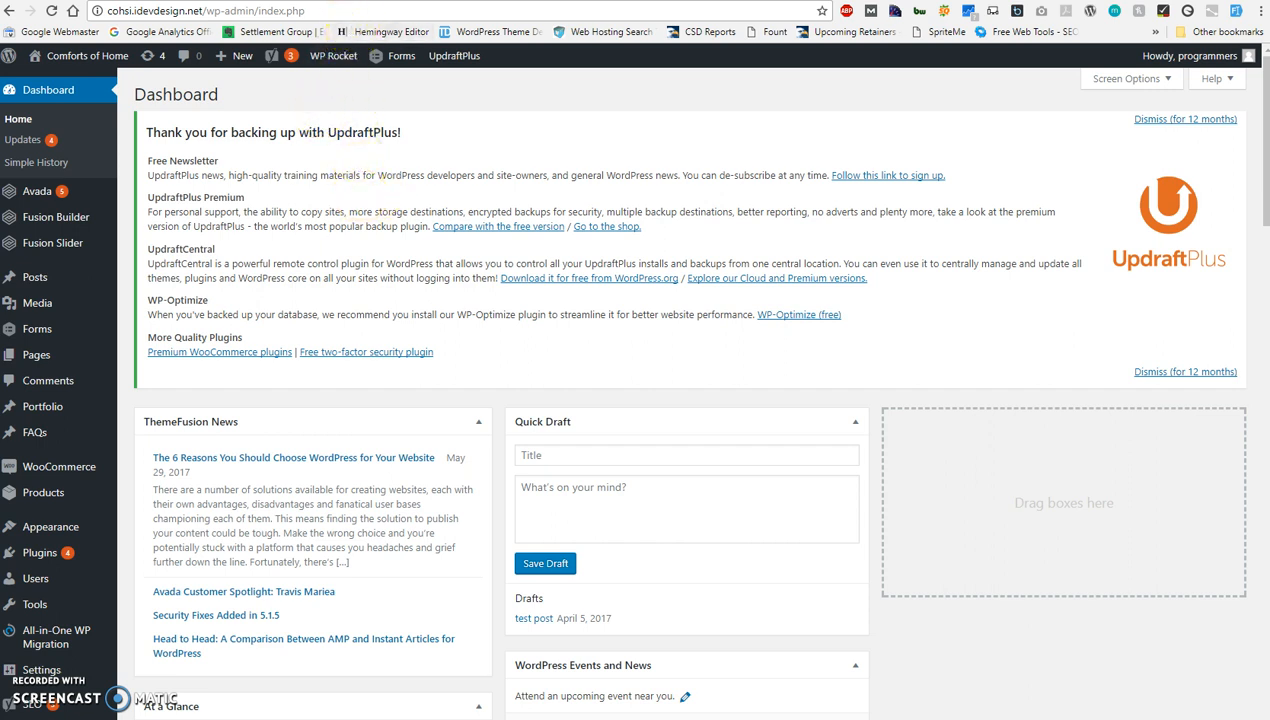
View the inquiry form on the site's live Purchase Information page and return to the dashboard.
click(346, 0)
scroll(1026, 310, down, 1)
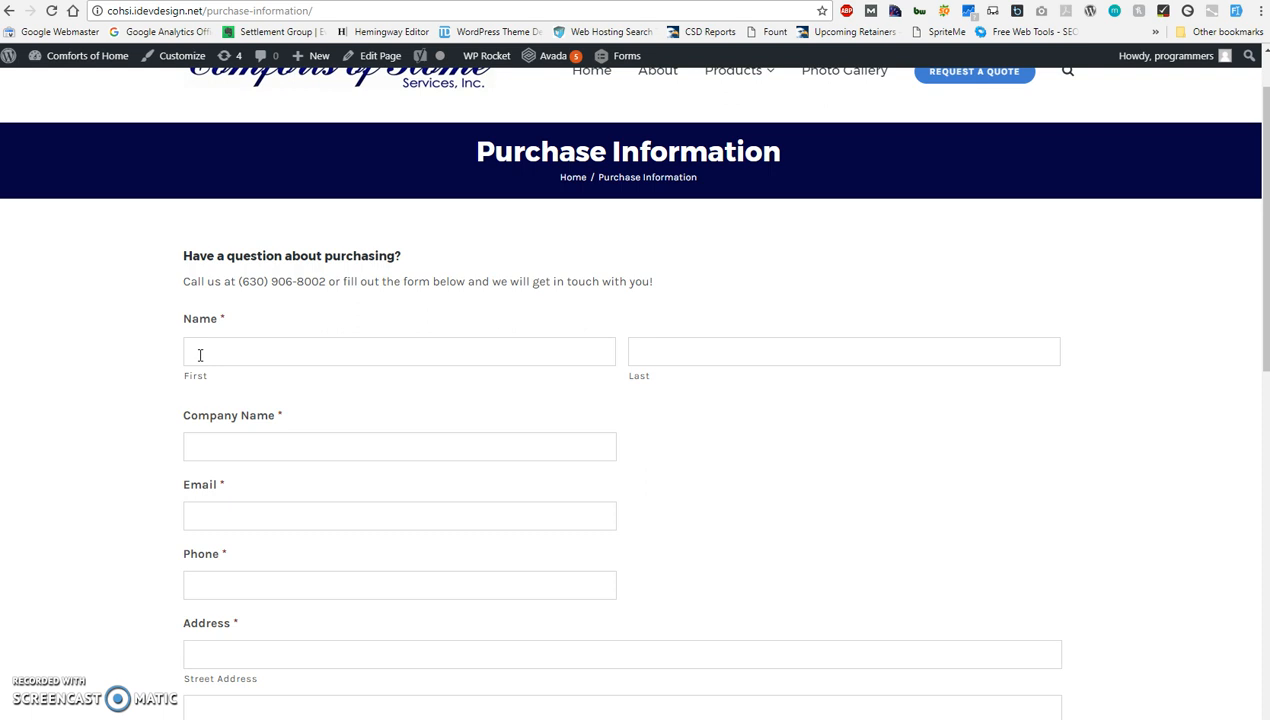
click(205, 1)
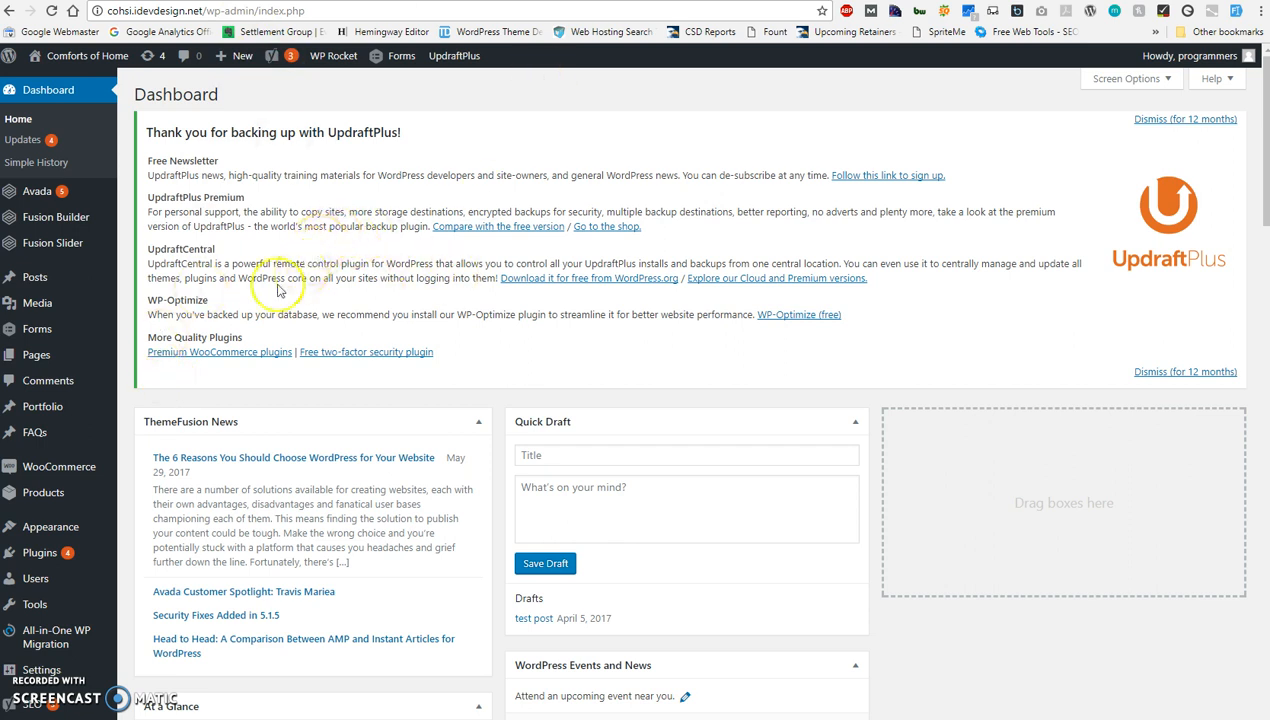
Open the list of all forms in the WordPress admin.
scroll(215, 304, down, 1)
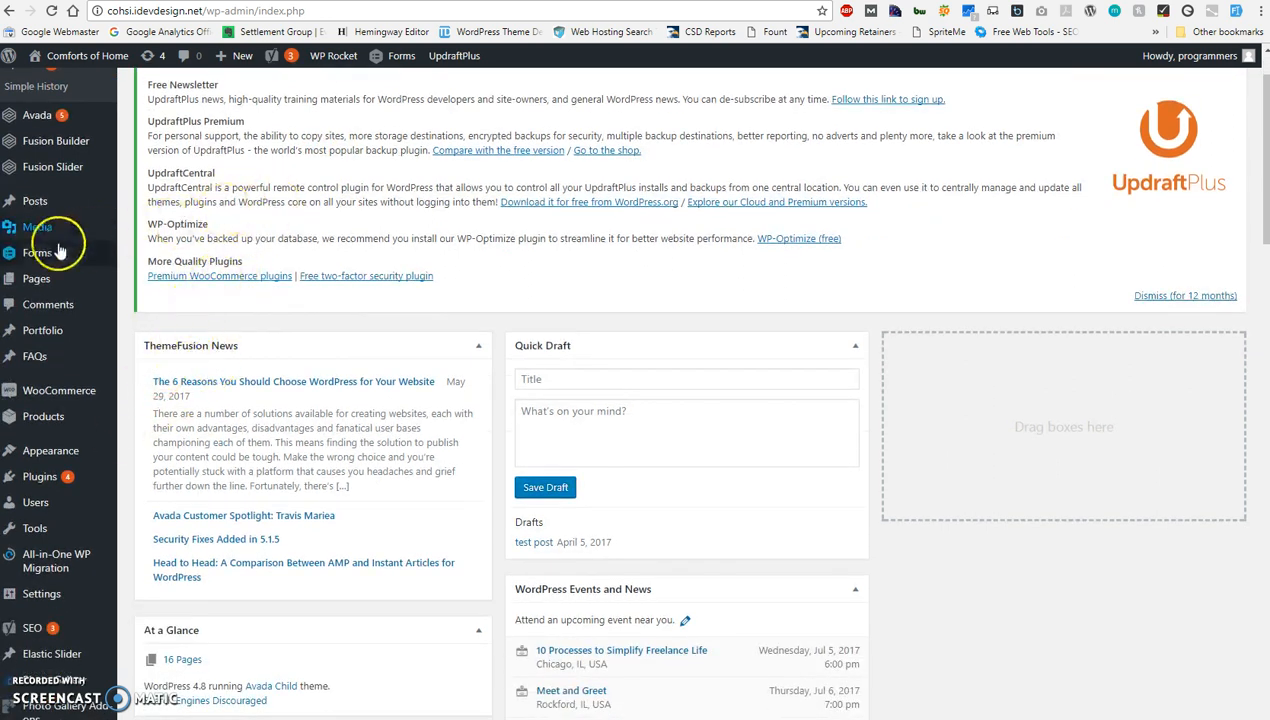
mouse_move(29, 252)
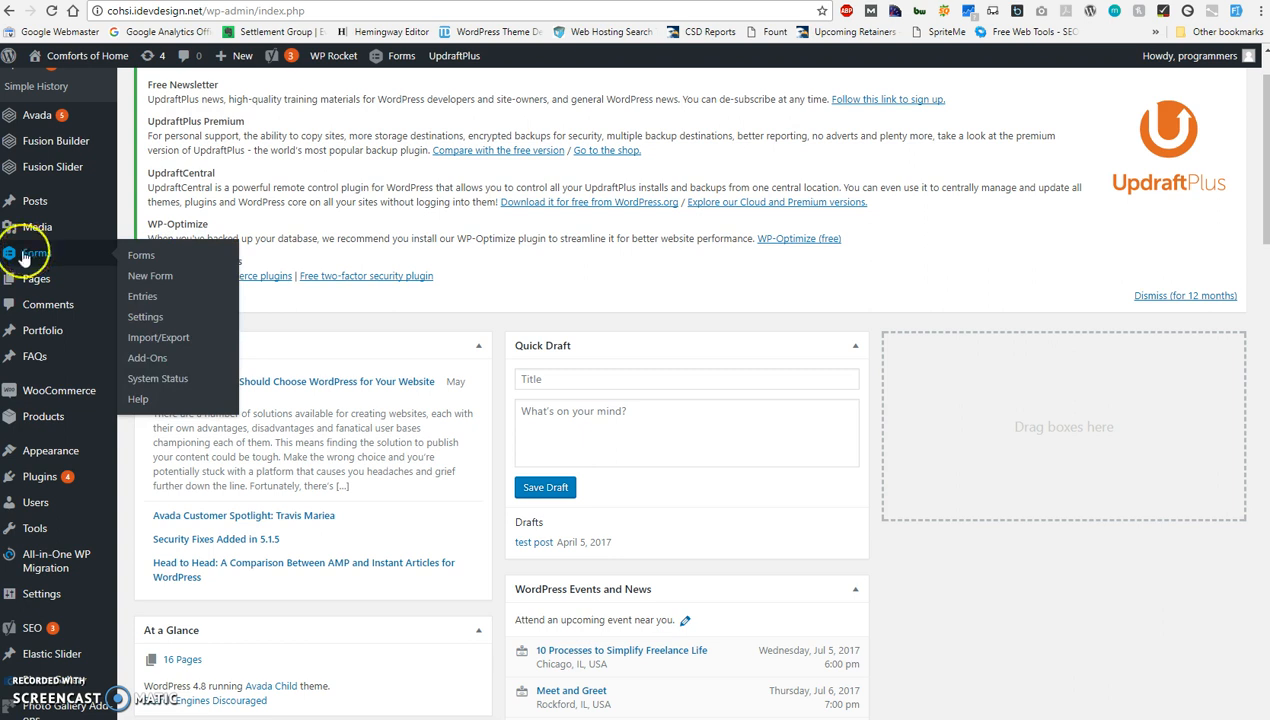
click(59, 256)
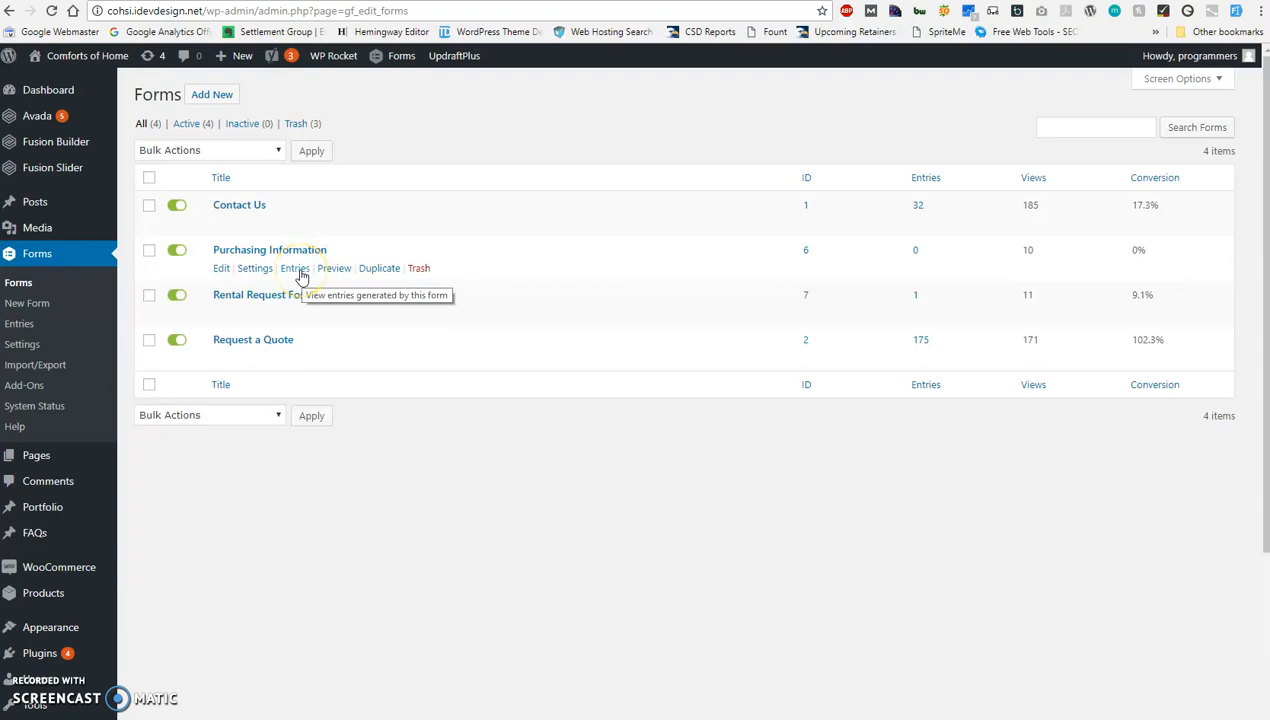
click(414, 270)
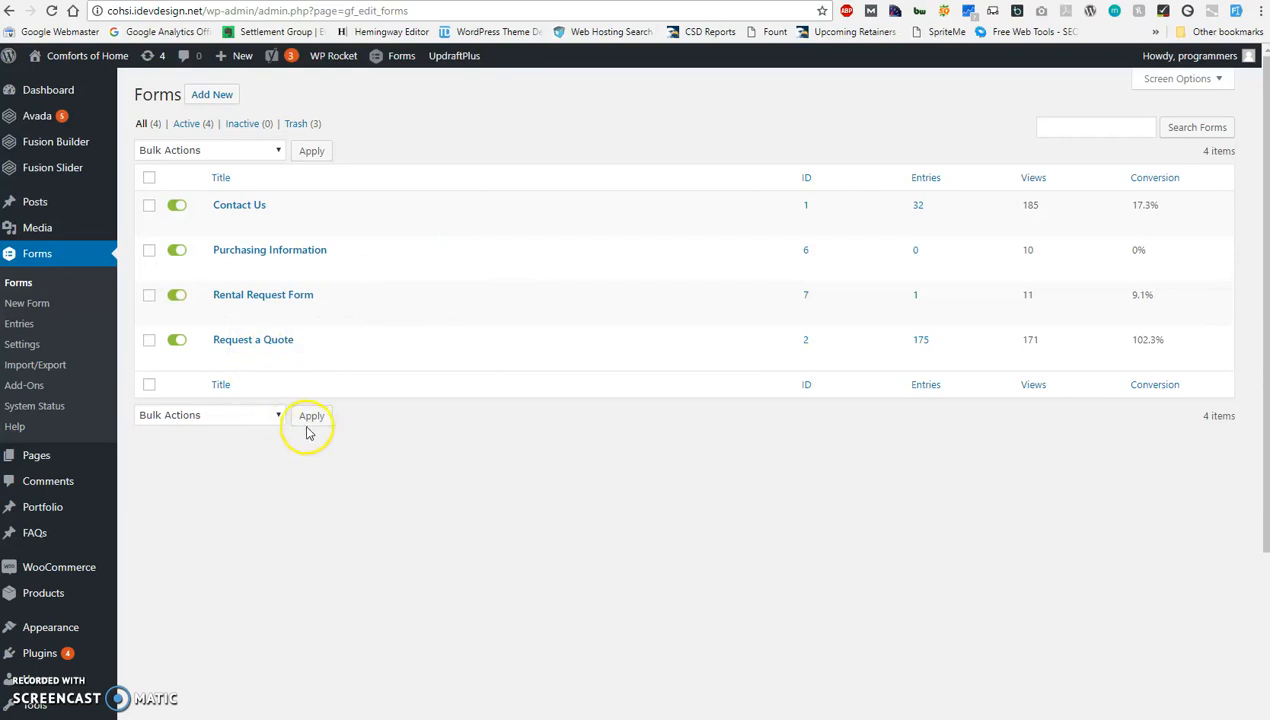
Check the form on the live Purchase Information page and open the matching Purchasing Information form for editing.
key(ctrl+Tab)
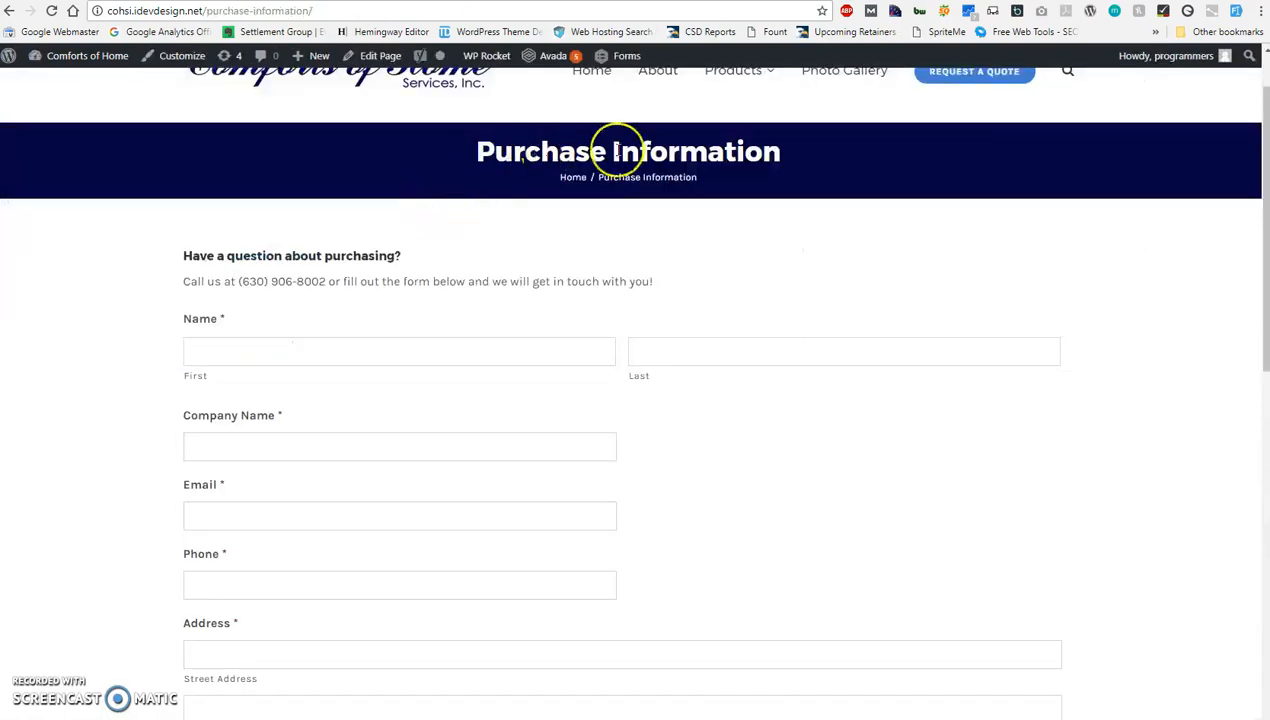
scroll(190, 246, down, 2)
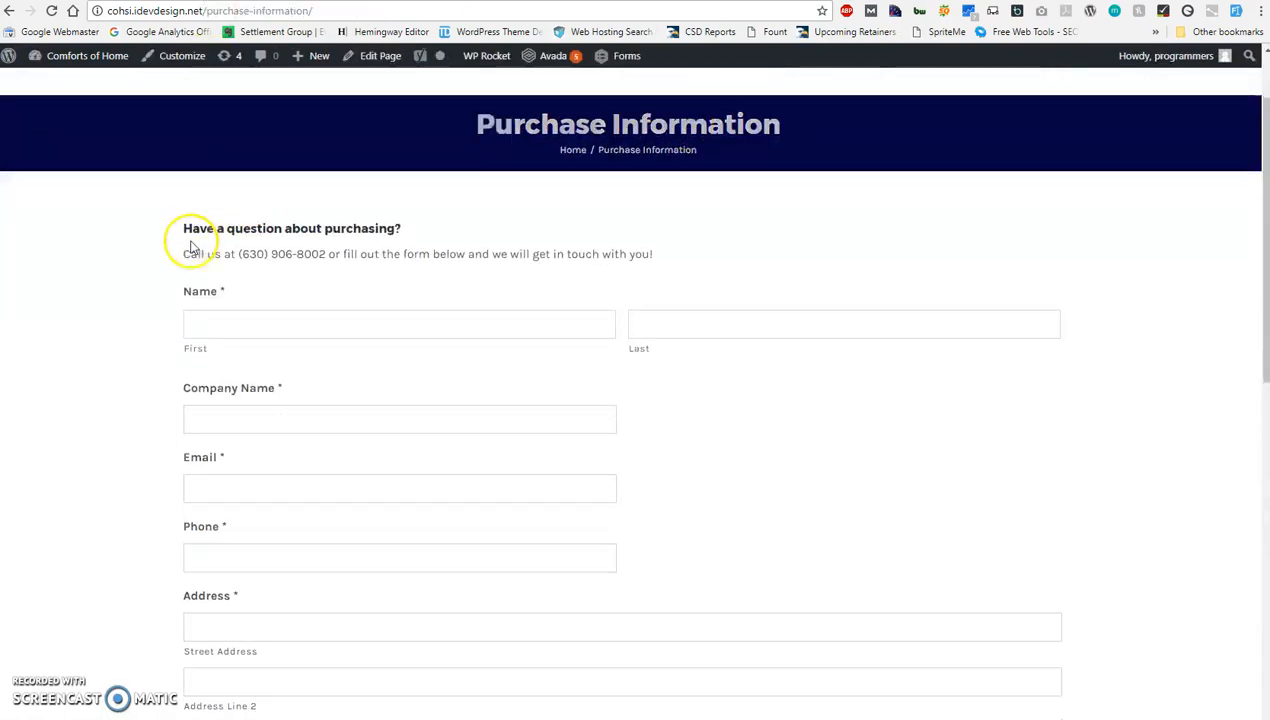
scroll(190, 247, up, 1)
scroll(190, 247, up, 1)
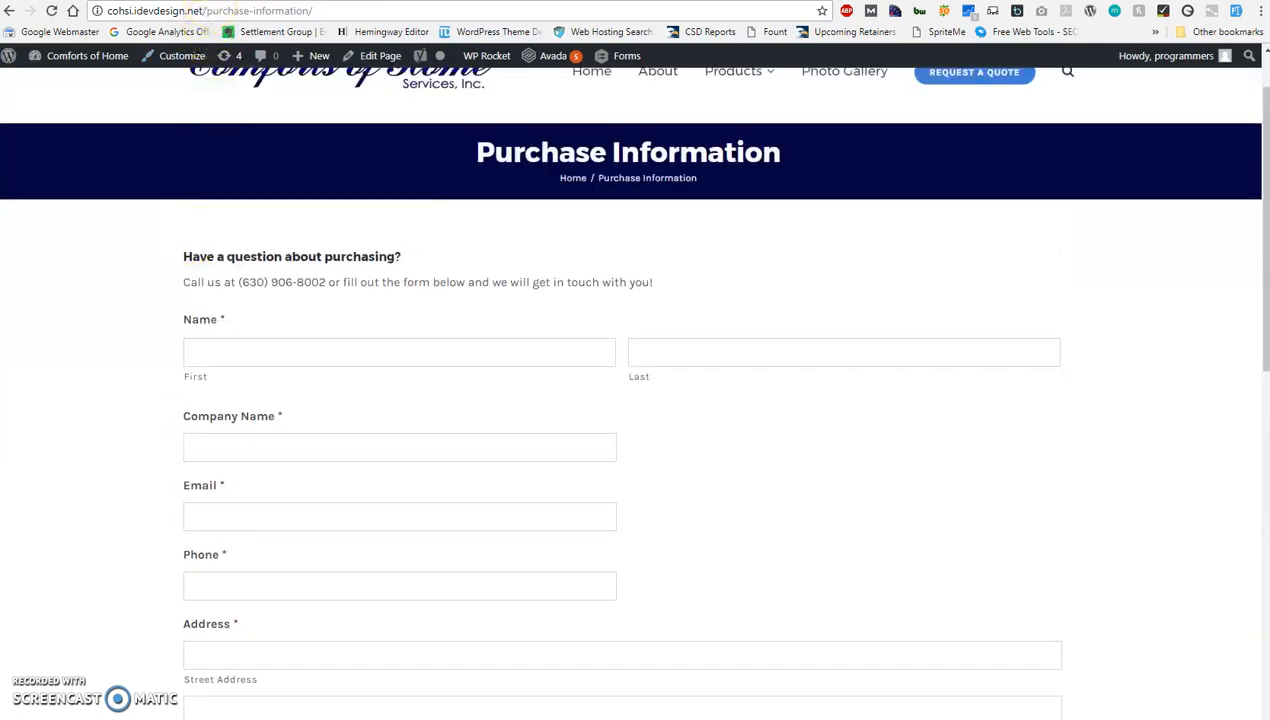
click(209, 0)
click(224, 270)
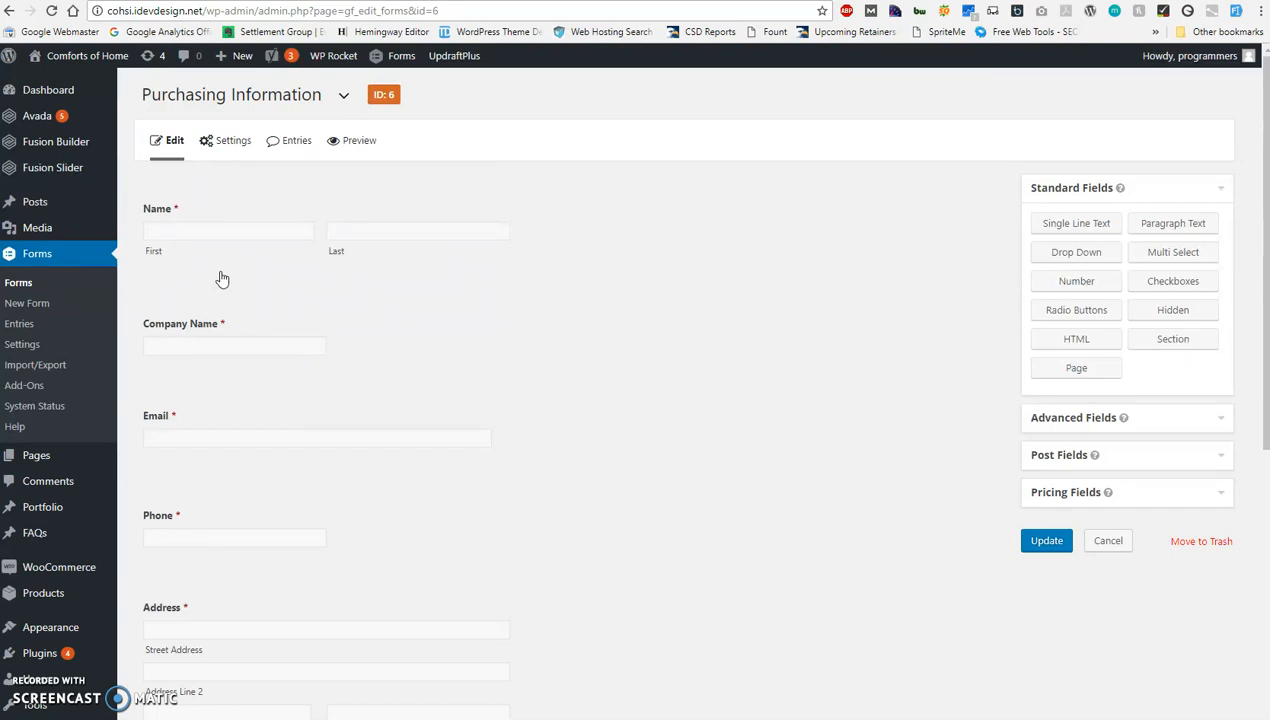
Review the fields of the Purchasing Information form, from Name through Trailer Category to Questions/Comments.
click(150, 240)
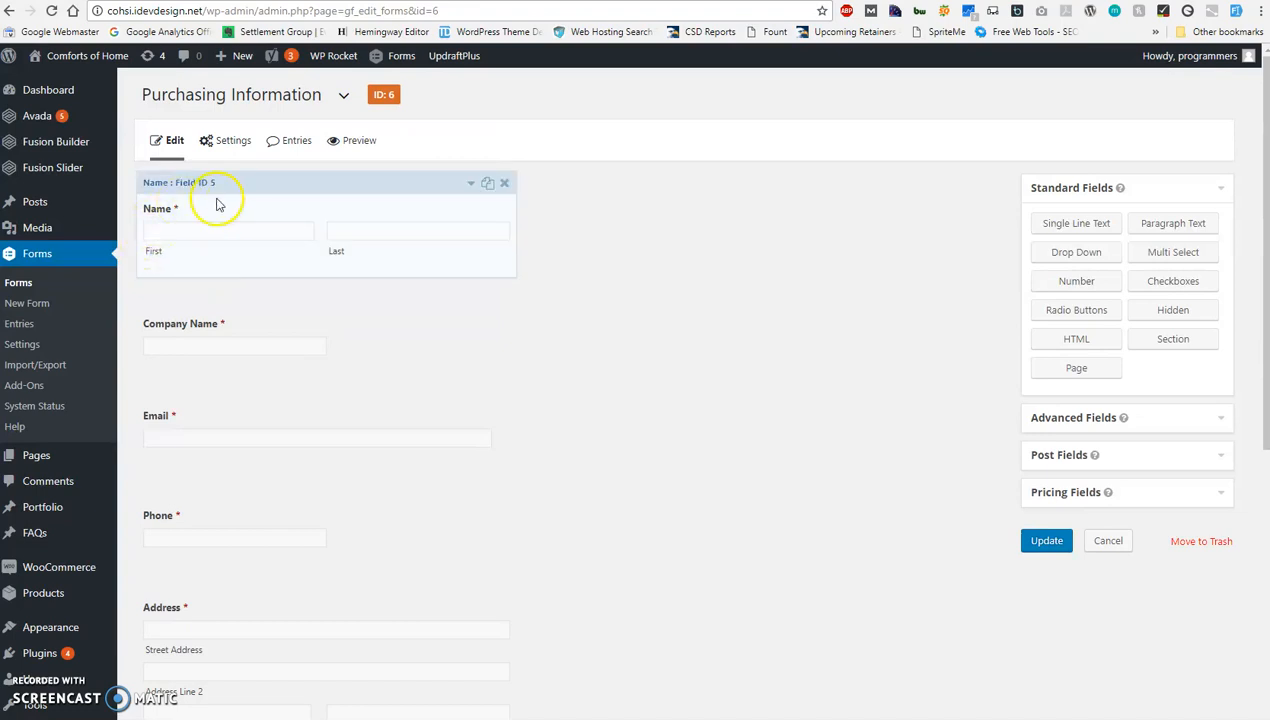
click(169, 350)
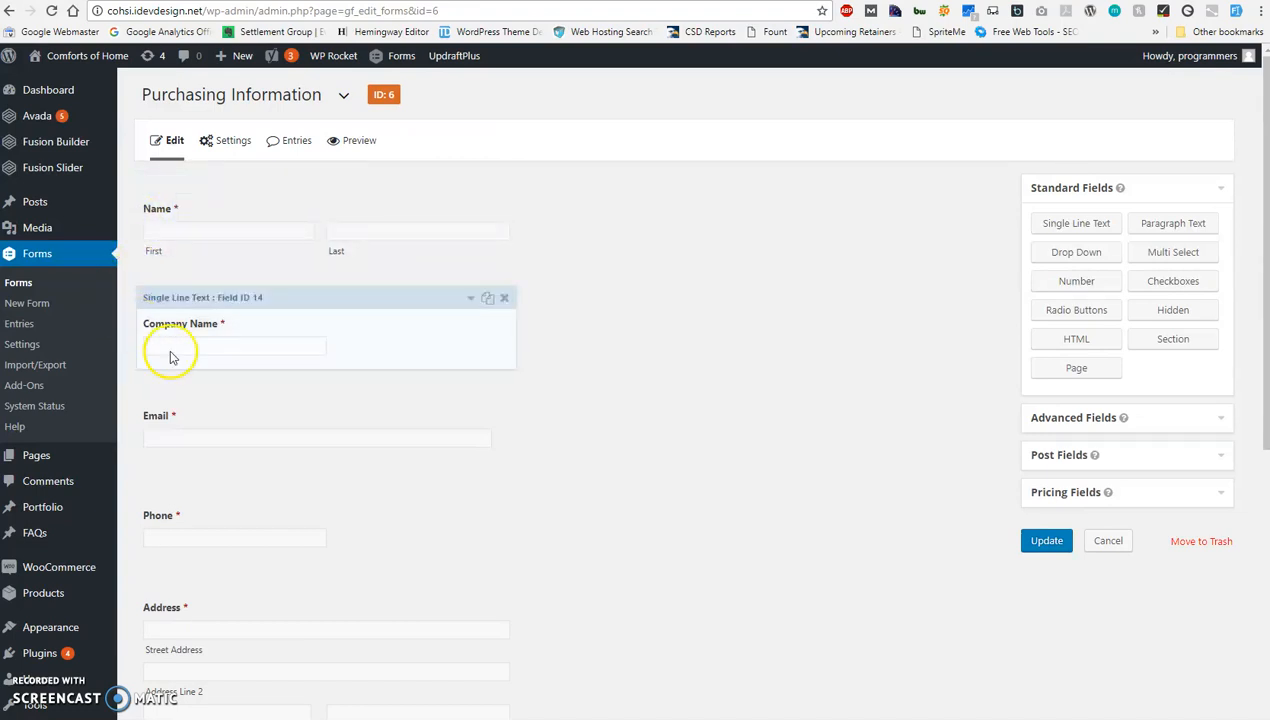
click(150, 431)
click(186, 485)
scroll(196, 553, down, 4)
click(197, 553)
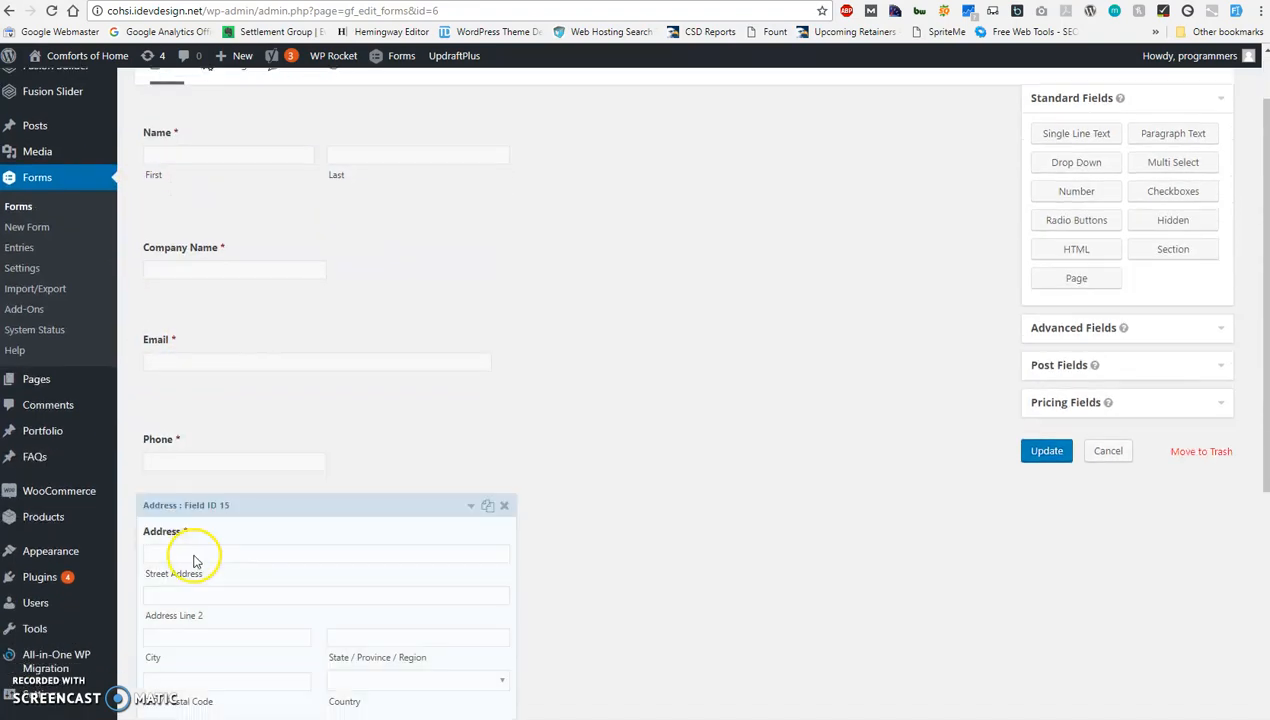
click(194, 555)
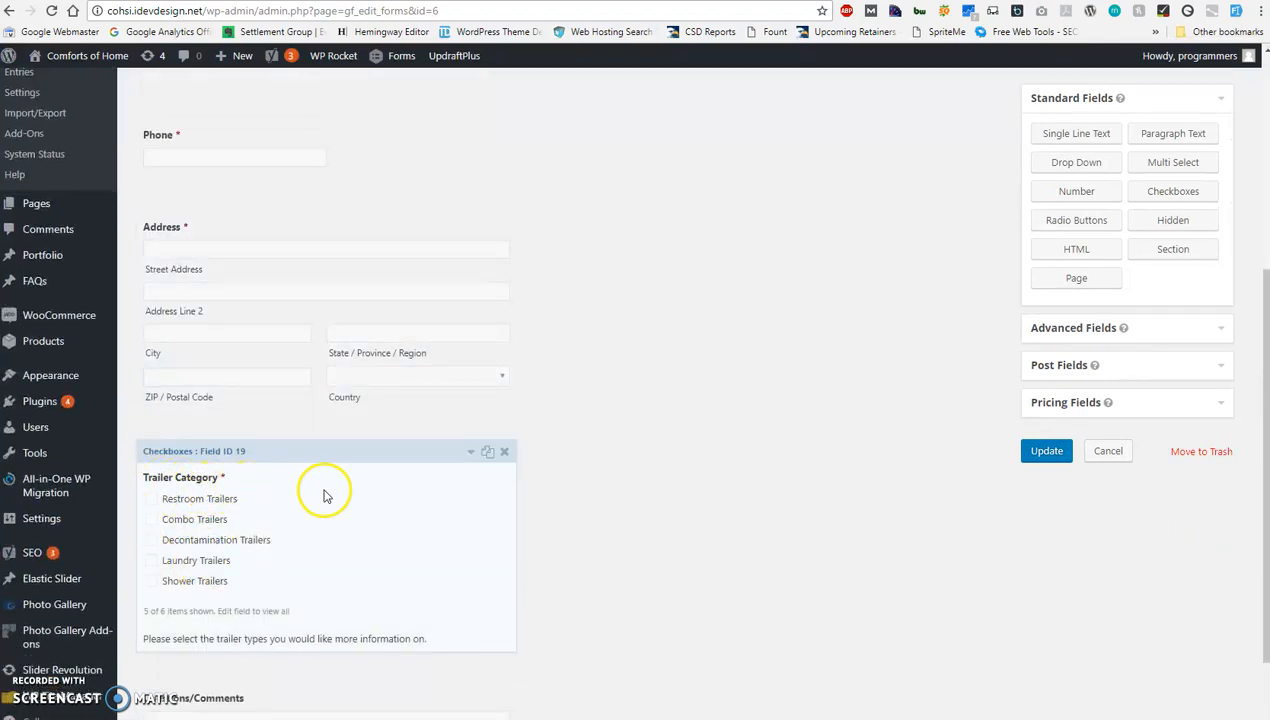
scroll(385, 505, down, 1)
click(330, 612)
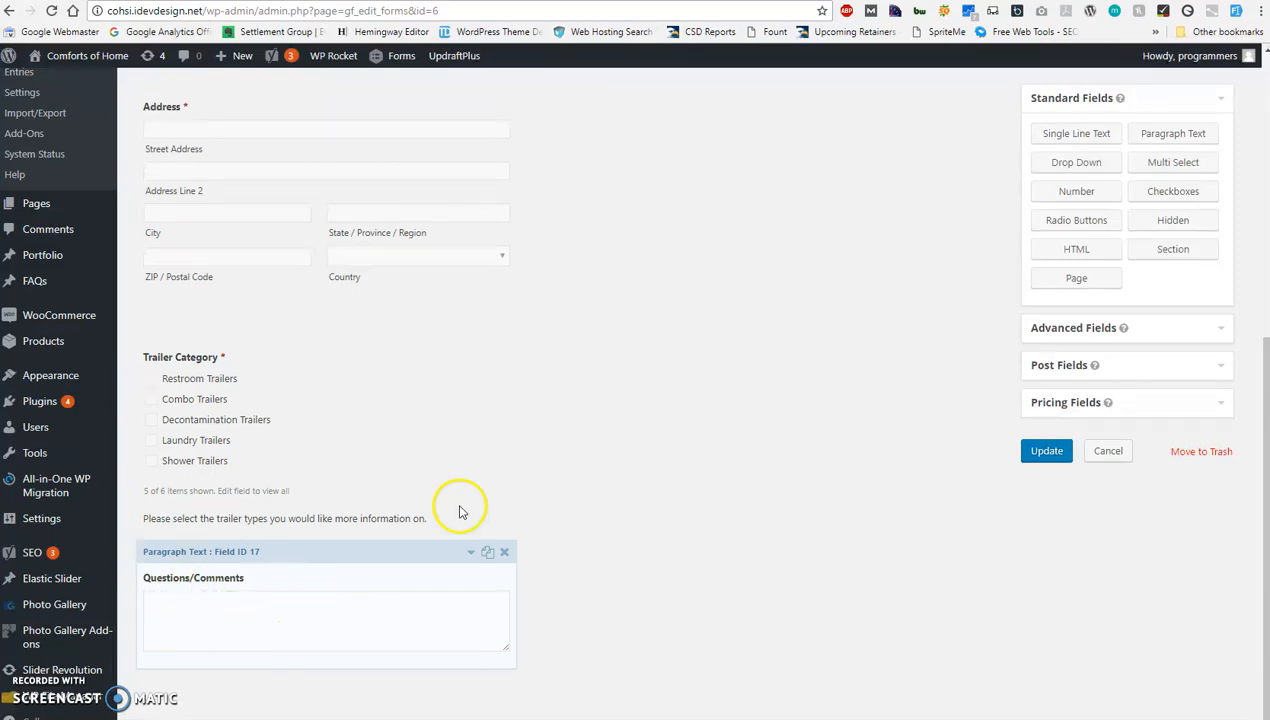
scroll(585, 452, up, 2)
scroll(588, 451, up, 3)
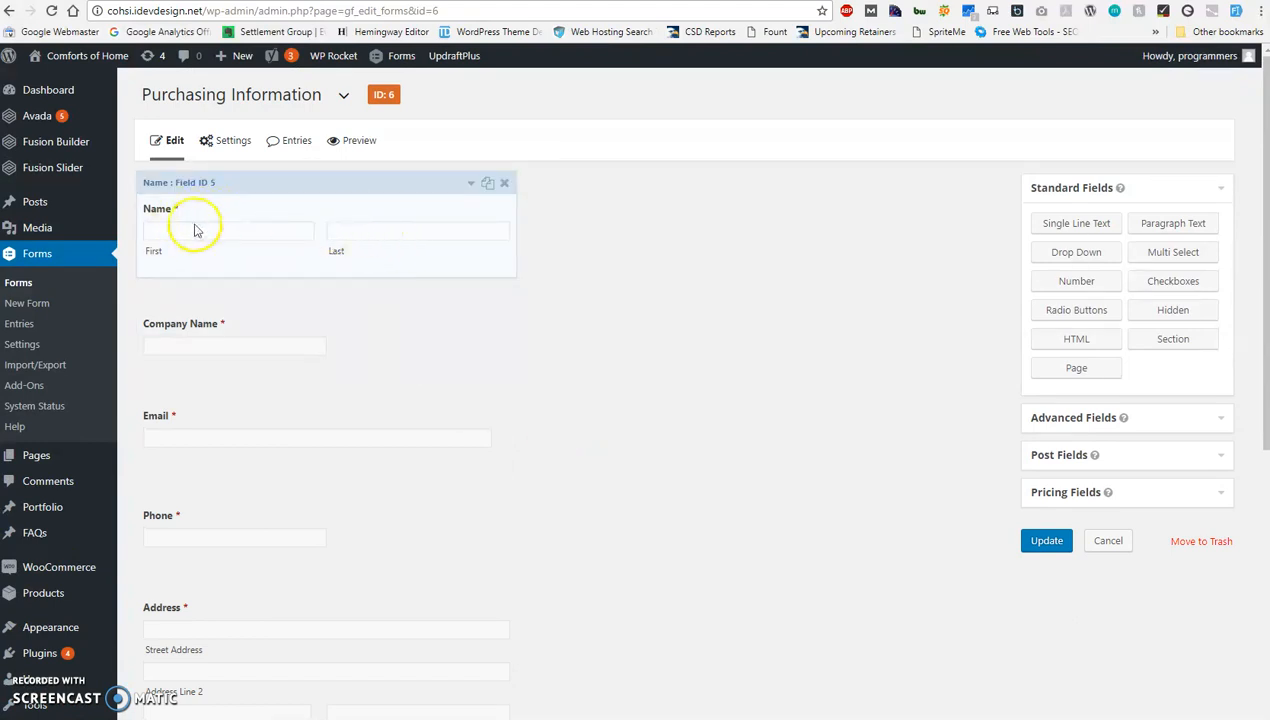
Expand the Name field's settings and examine its general options, including the field label and description.
click(471, 187)
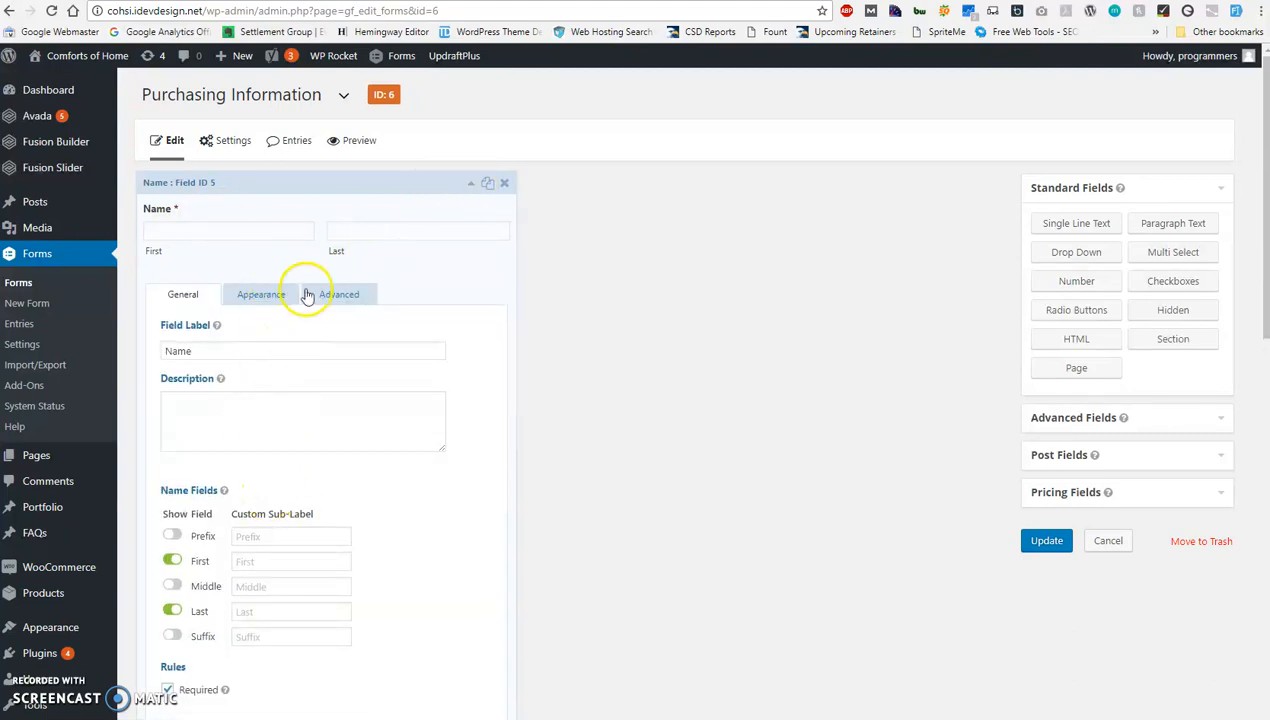
scroll(315, 440, down, 2)
scroll(317, 447, up, 1)
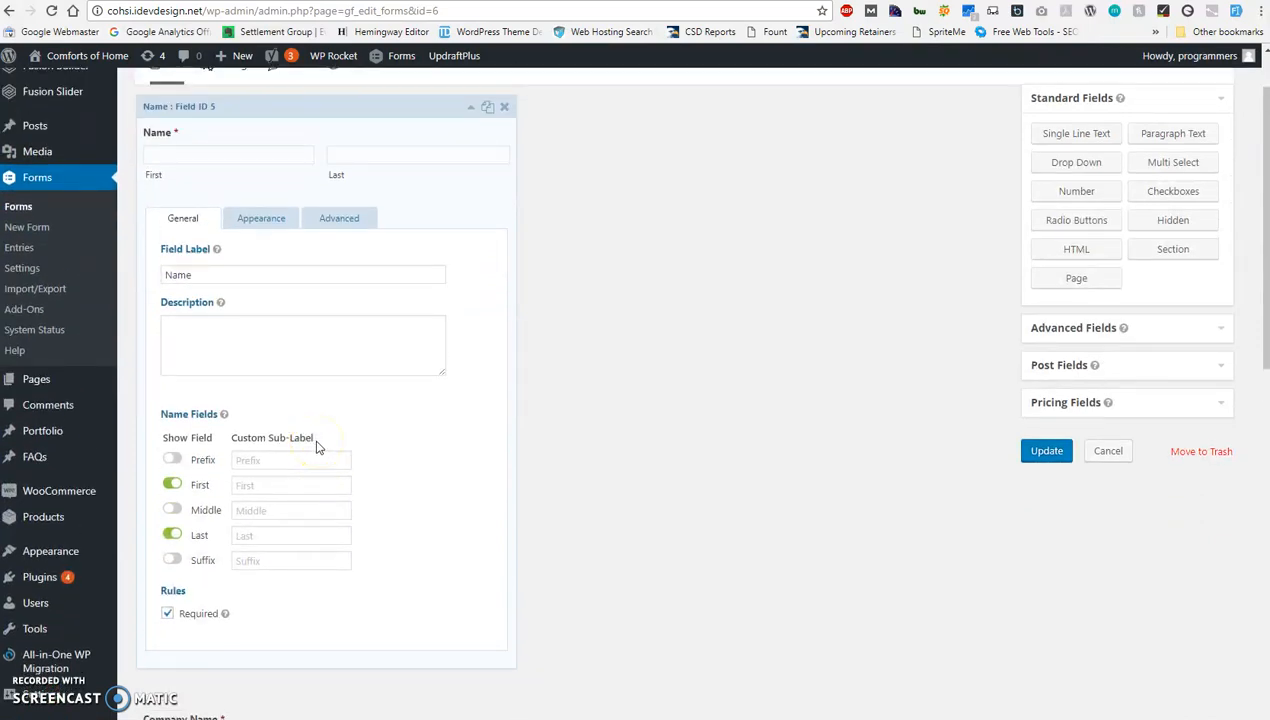
click(305, 437)
click(198, 276)
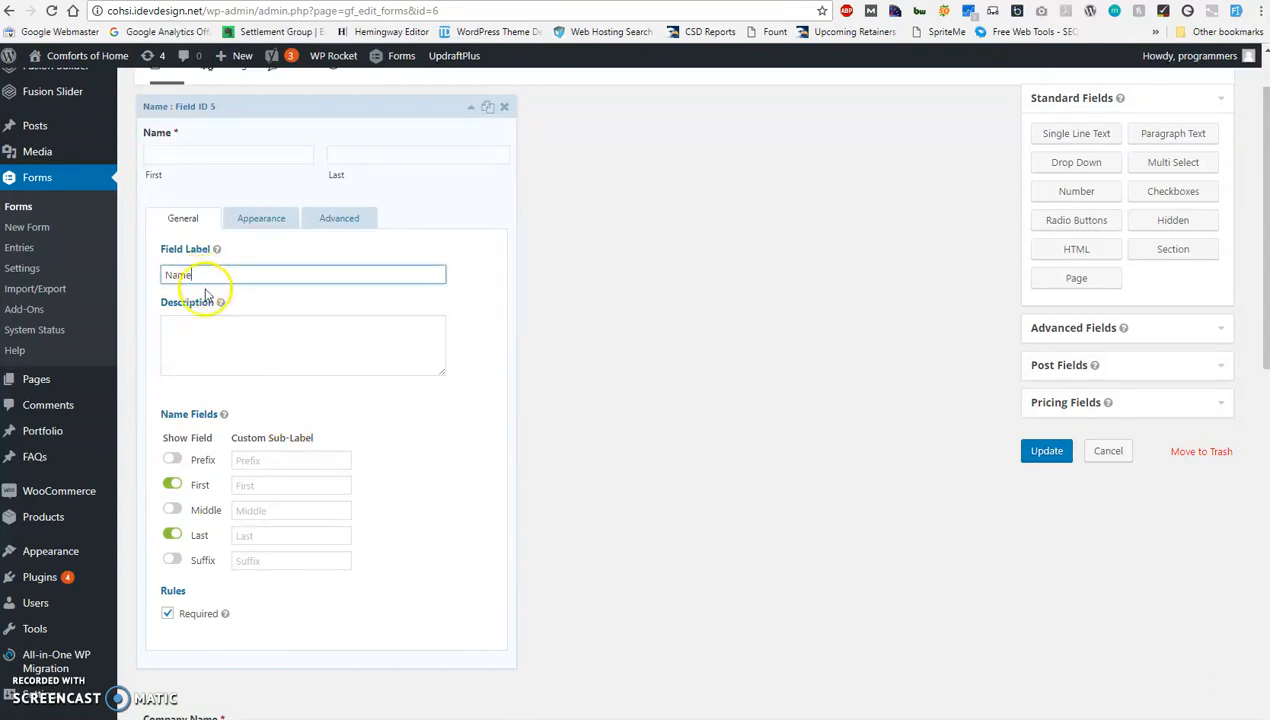
double_click(180, 276)
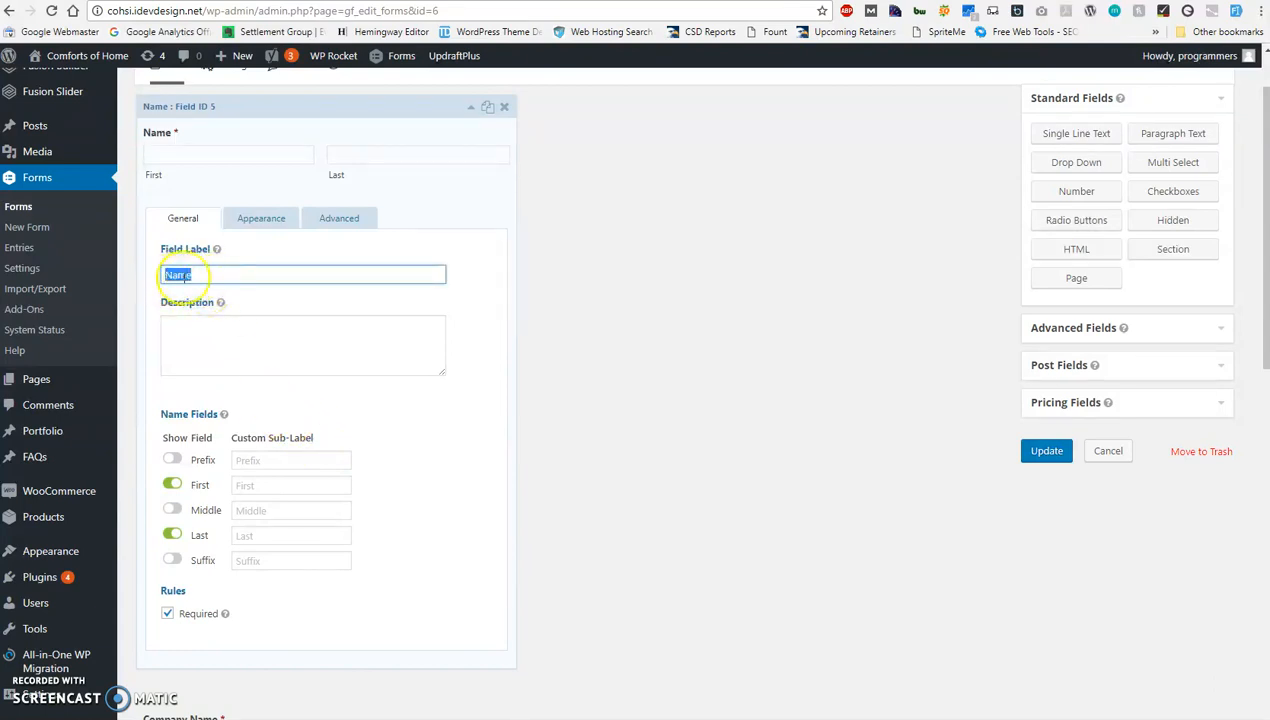
click(206, 276)
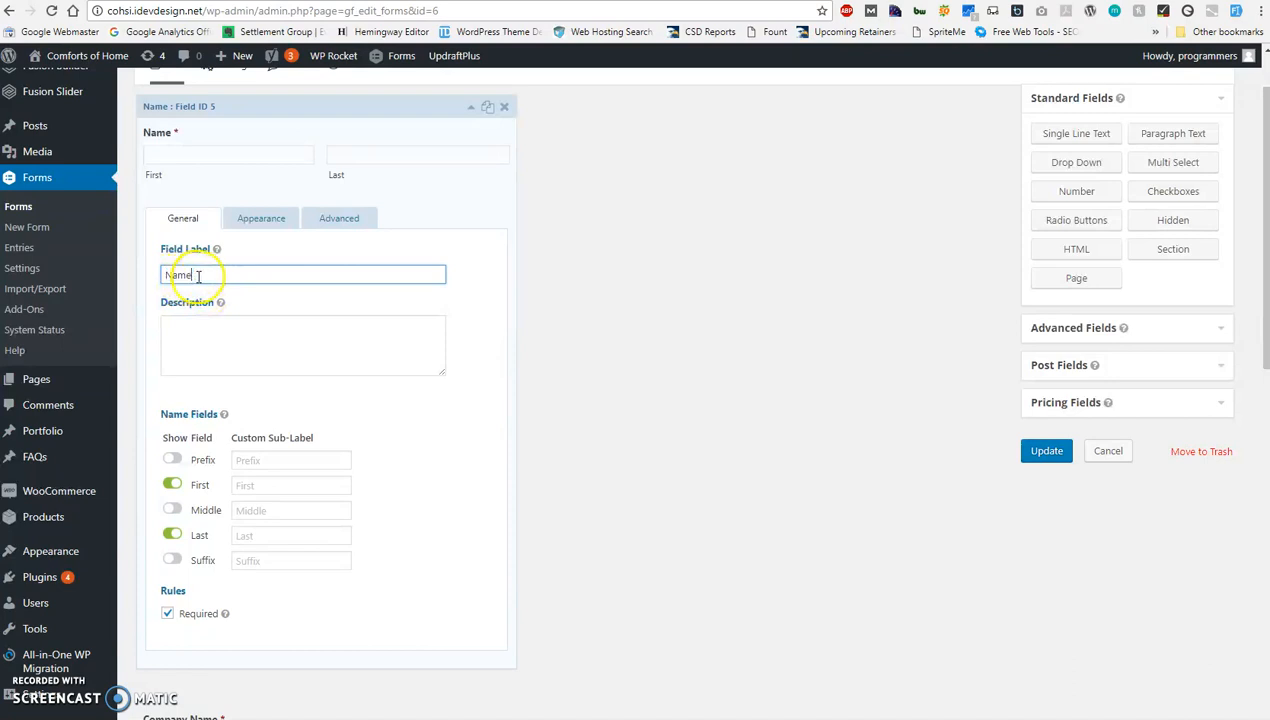
drag(213, 275, 162, 275)
click(211, 274)
click(189, 333)
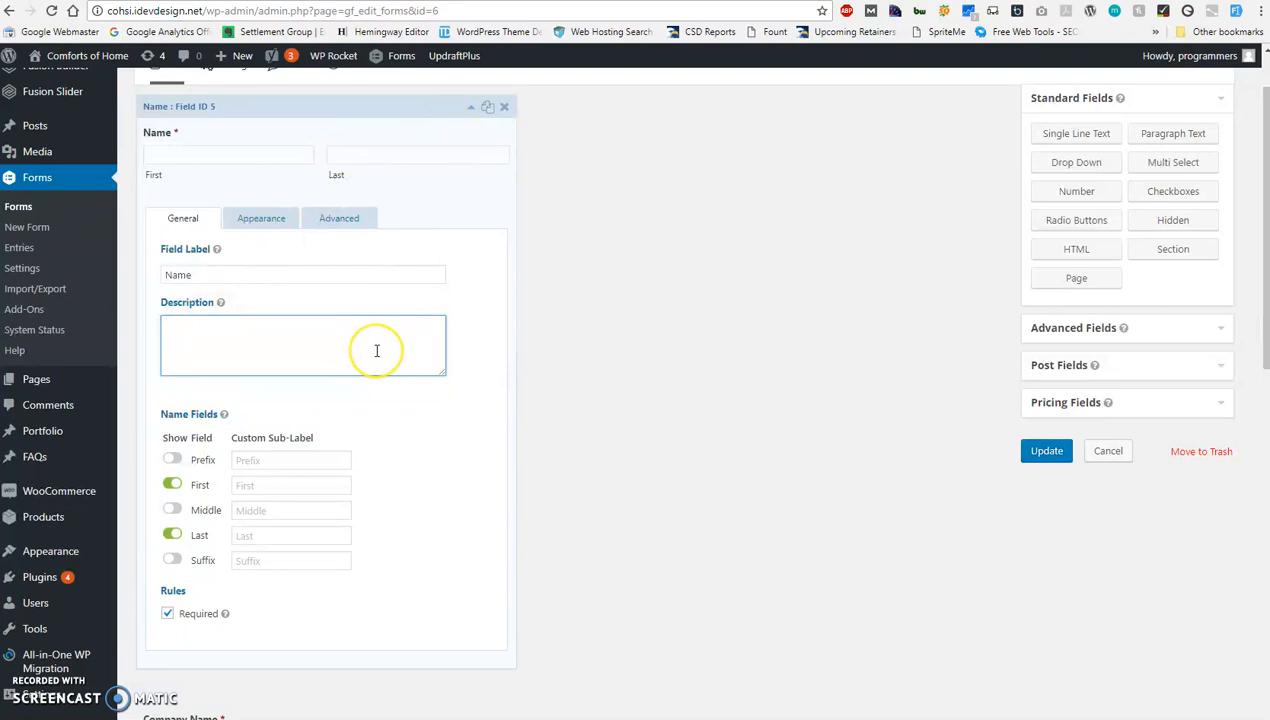
Look at the Questions/Comments field at the end of the form and return to the Name field's settings.
scroll(376, 352, down, 8)
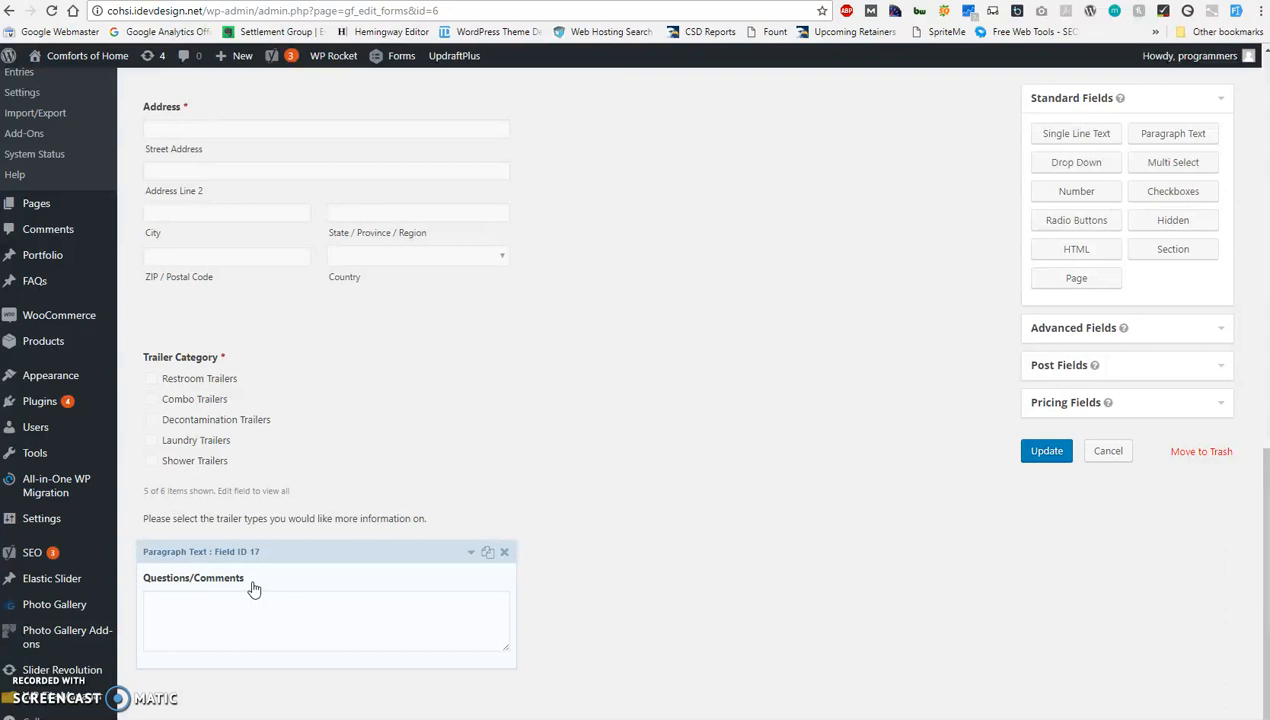
click(283, 556)
scroll(560, 463, up, 10)
scroll(563, 463, up, 1)
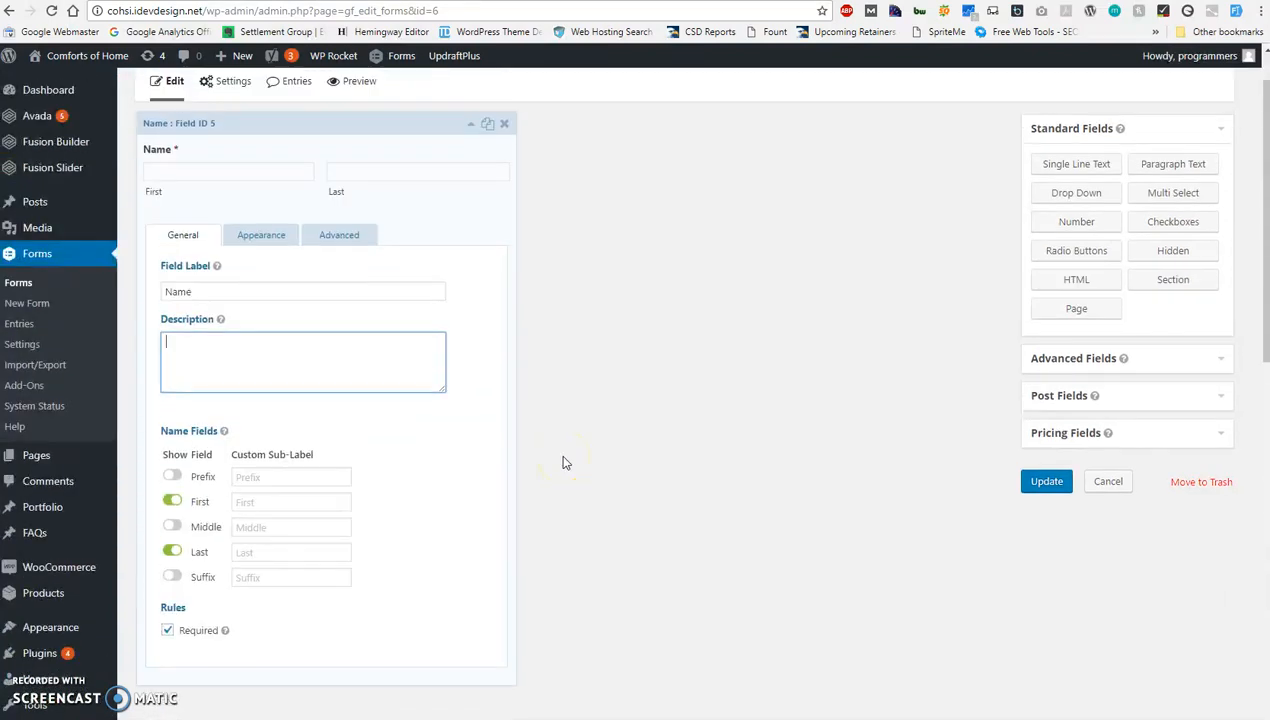
Examine the Name field's Required rule, keep it enabled, and collapse the field's settings.
scroll(249, 482, down, 1)
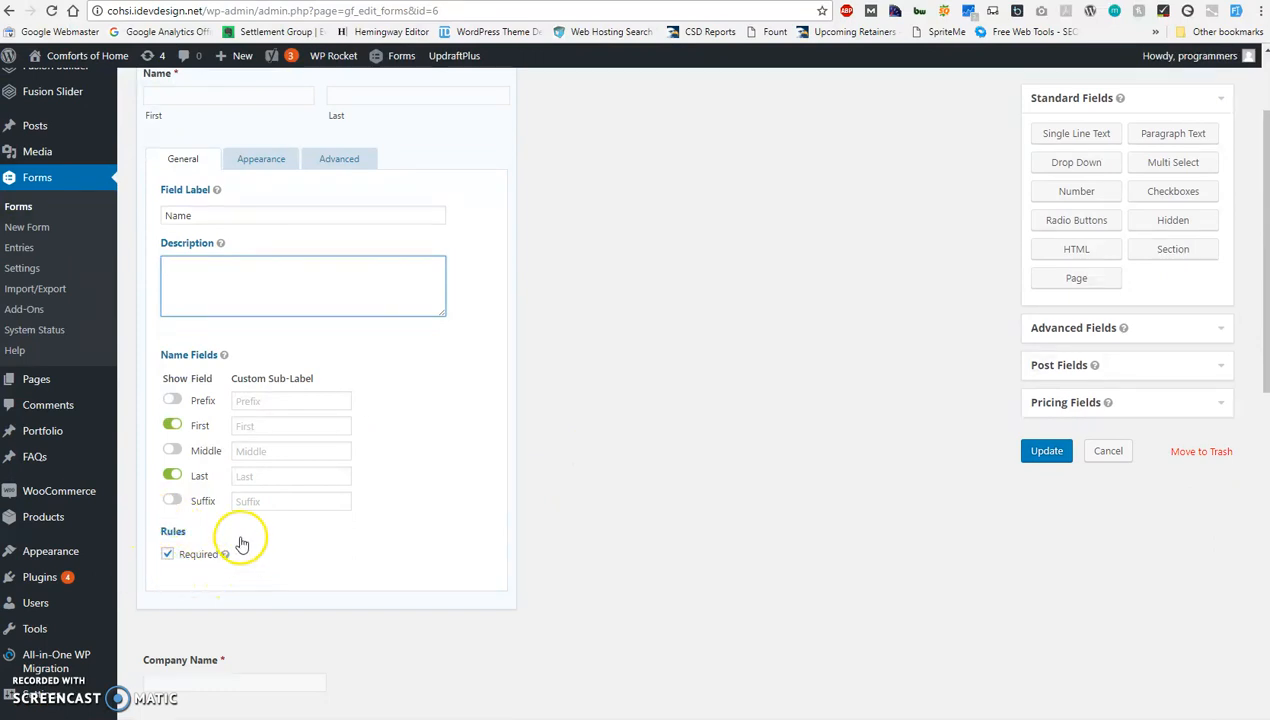
click(168, 557)
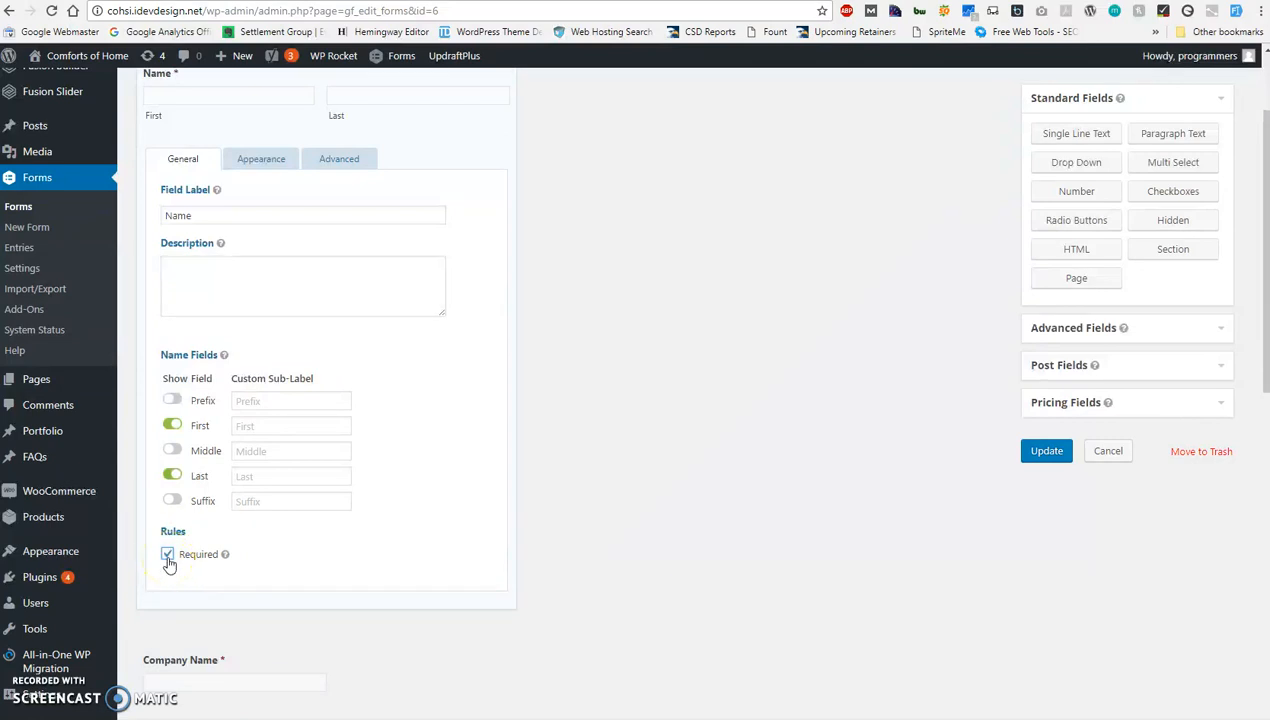
scroll(365, 420, up, 1)
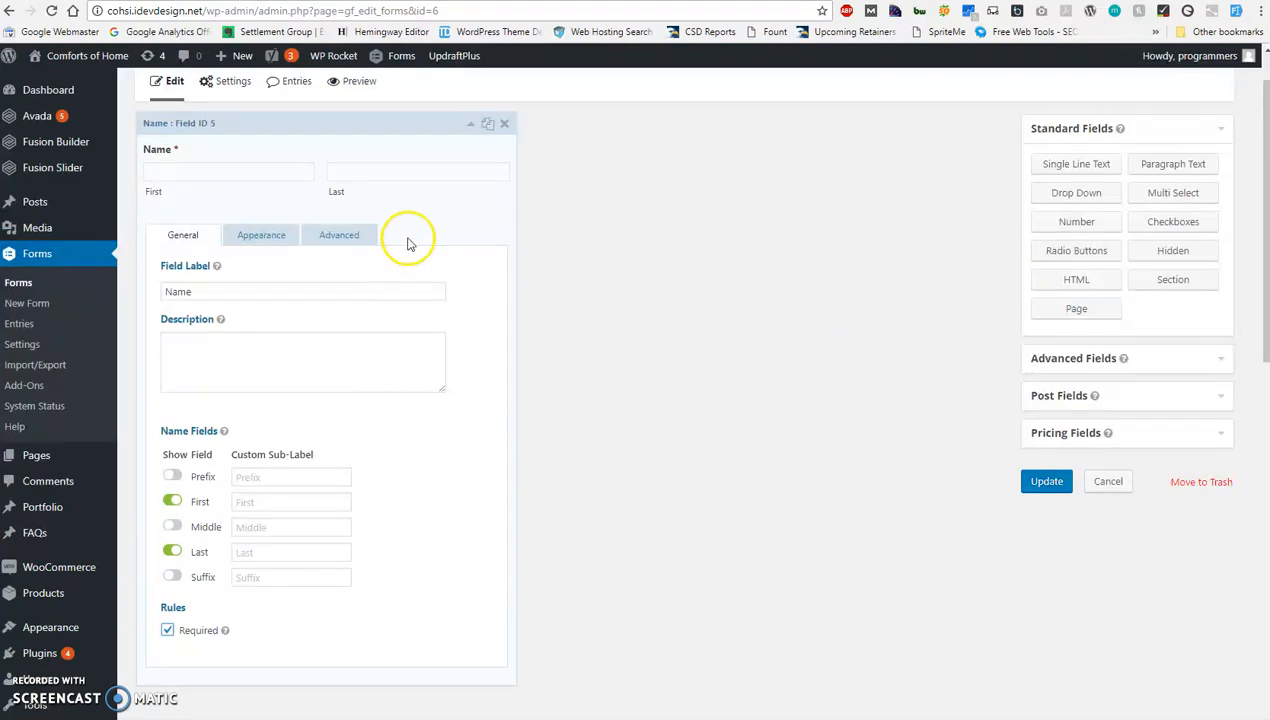
click(470, 128)
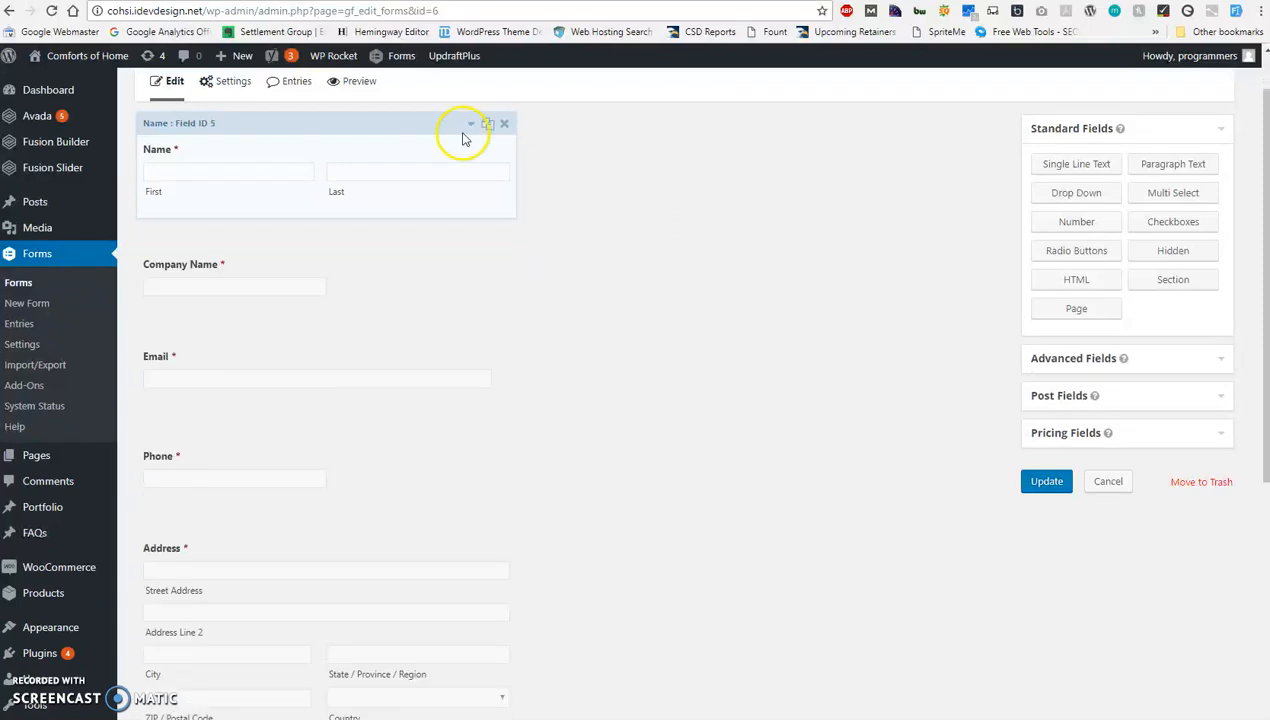
Leave the Purchasing Information form and open the Rental Request Form for editing.
scroll(270, 360, up, 1)
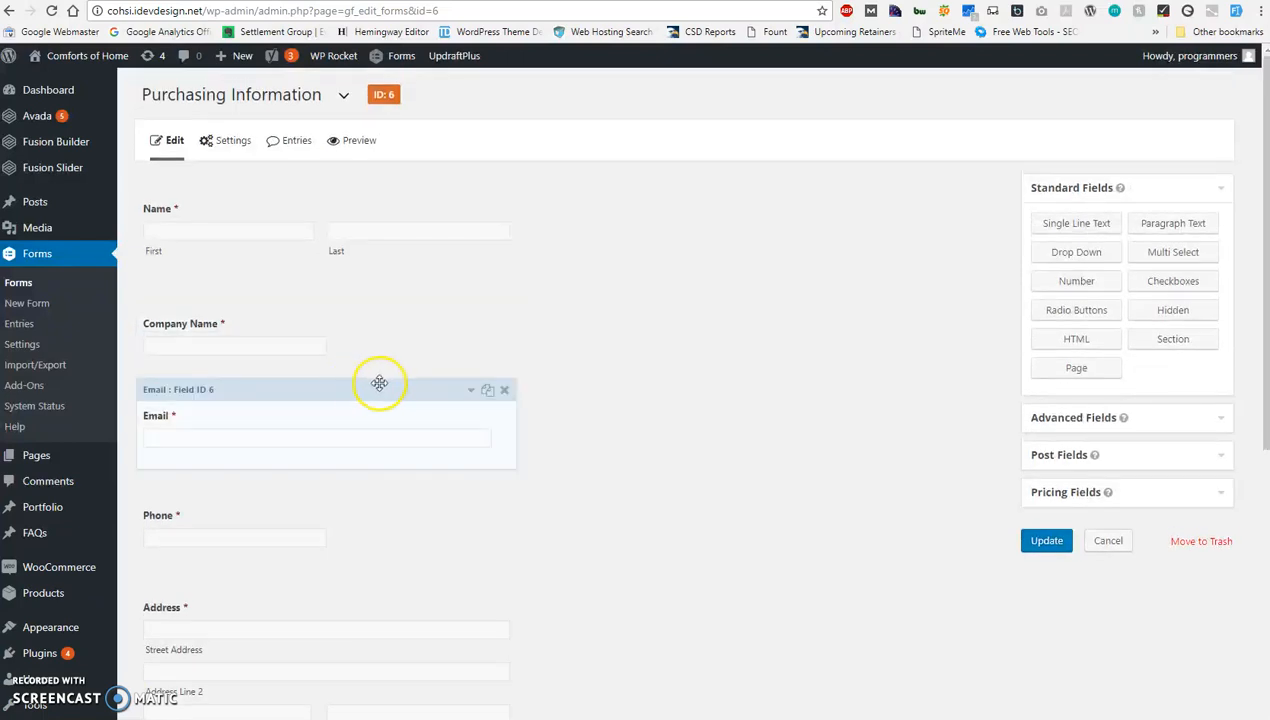
scroll(352, 388, down, 2)
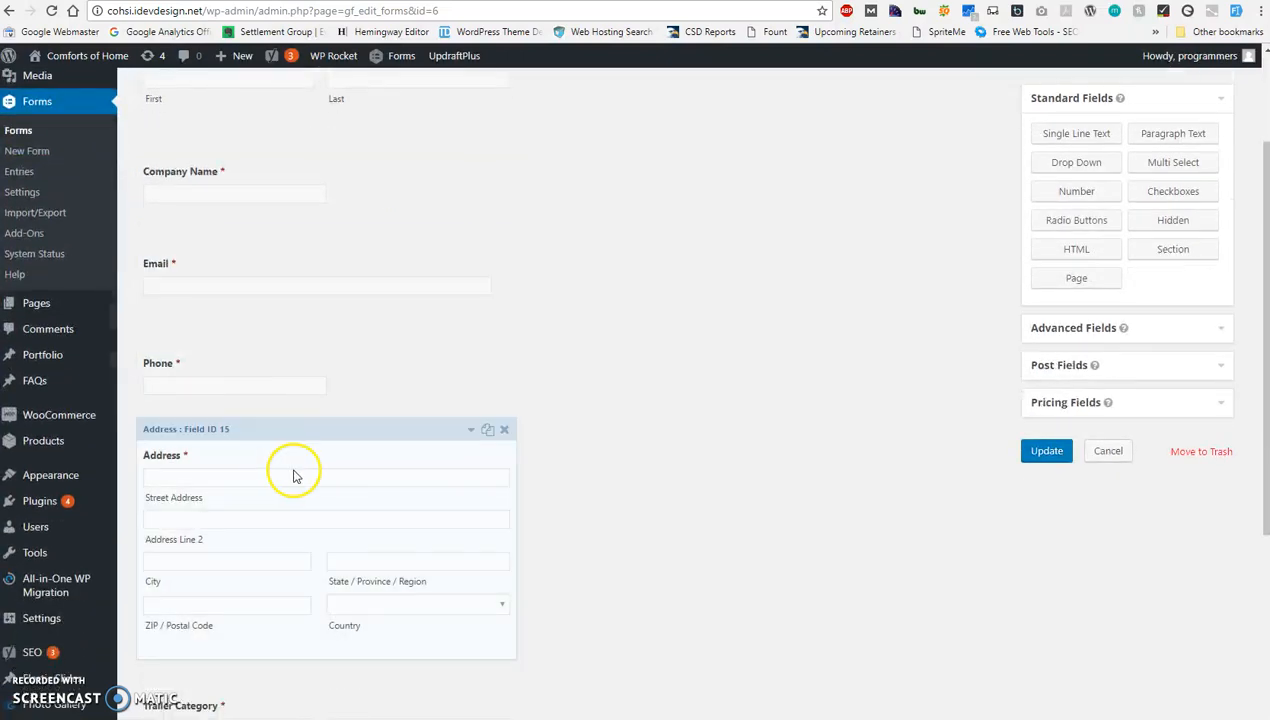
scroll(250, 307, up, 1)
scroll(250, 307, up, 1)
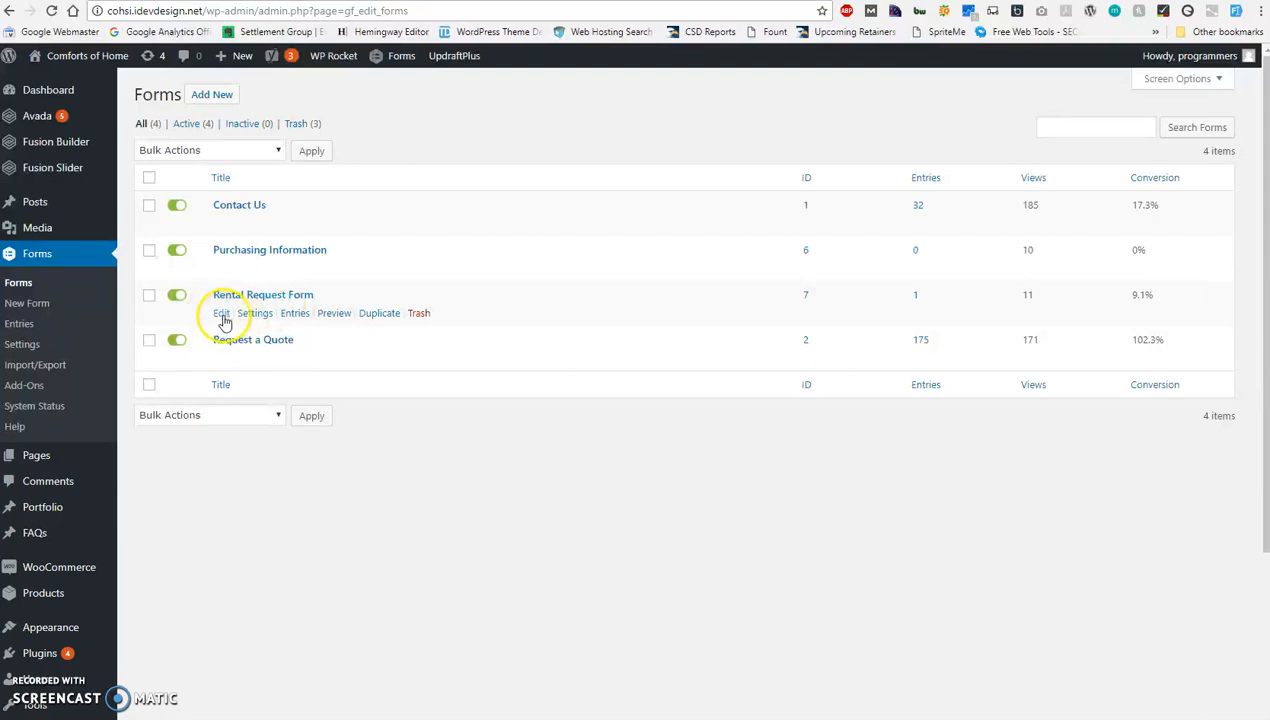
click(222, 314)
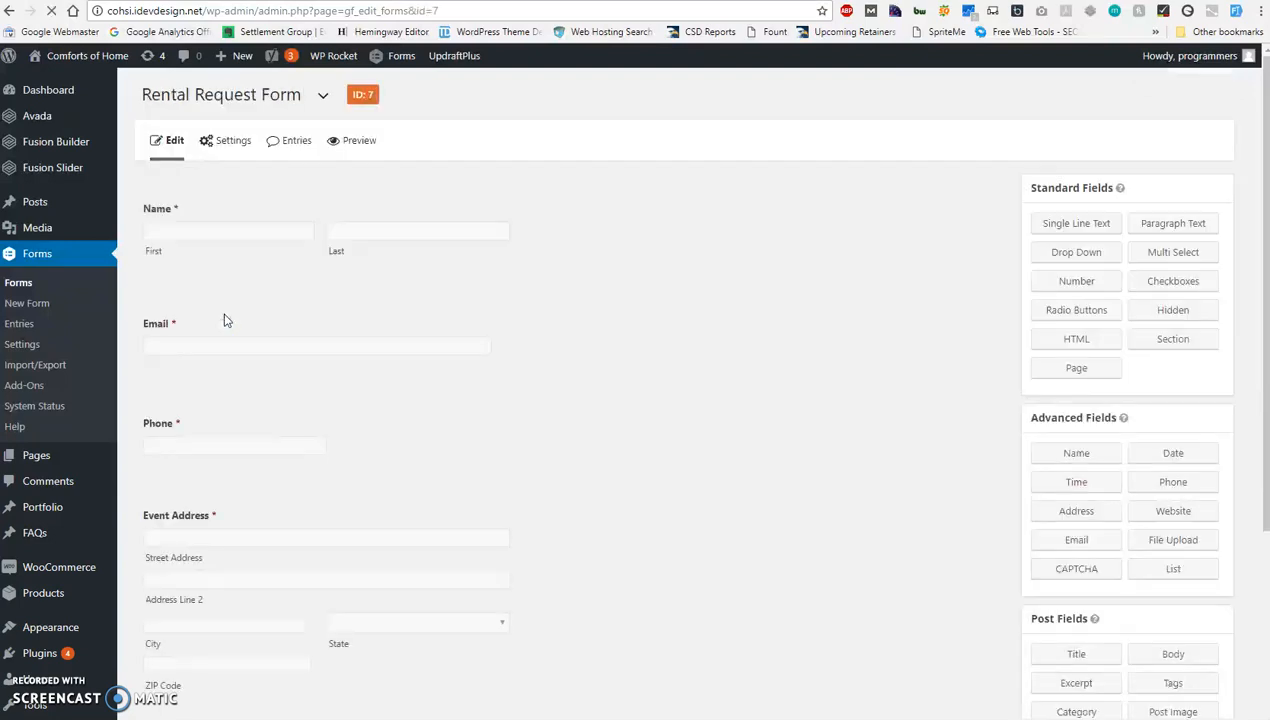
Expand the Event Address field's settings and examine its label, address type, address fields and rules.
scroll(232, 388, down, 3)
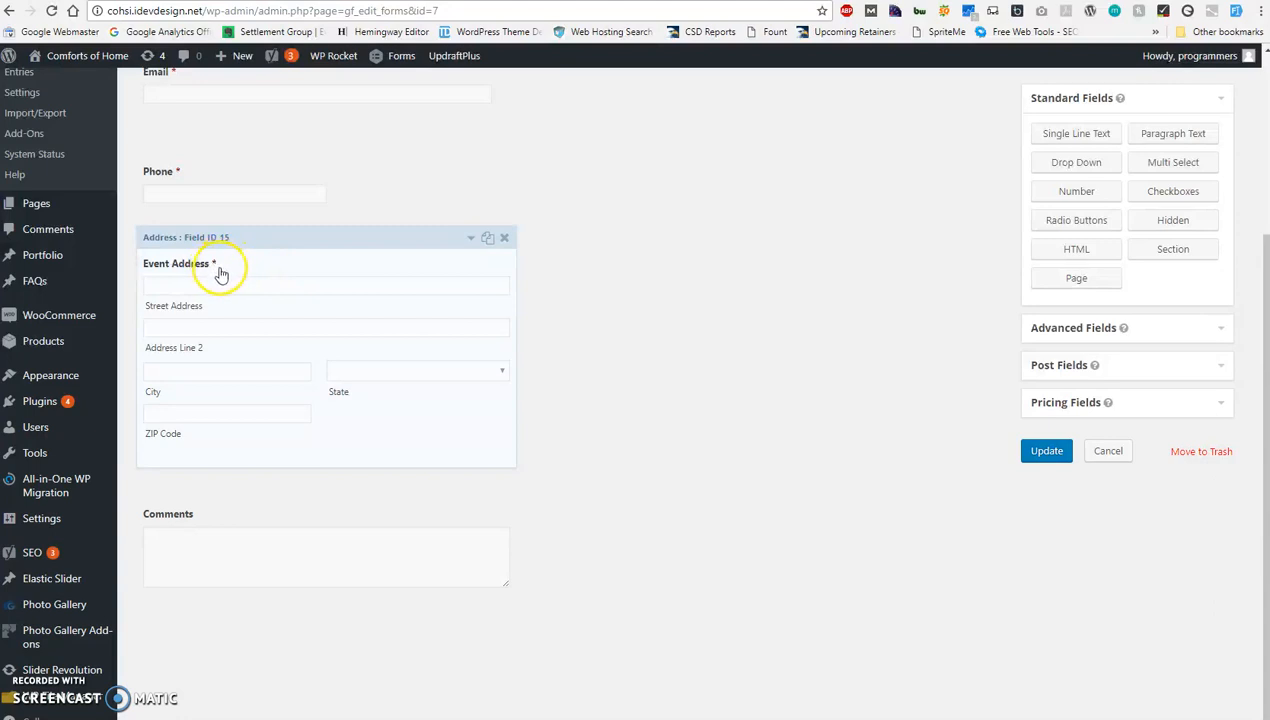
click(472, 240)
scroll(262, 465, down, 4)
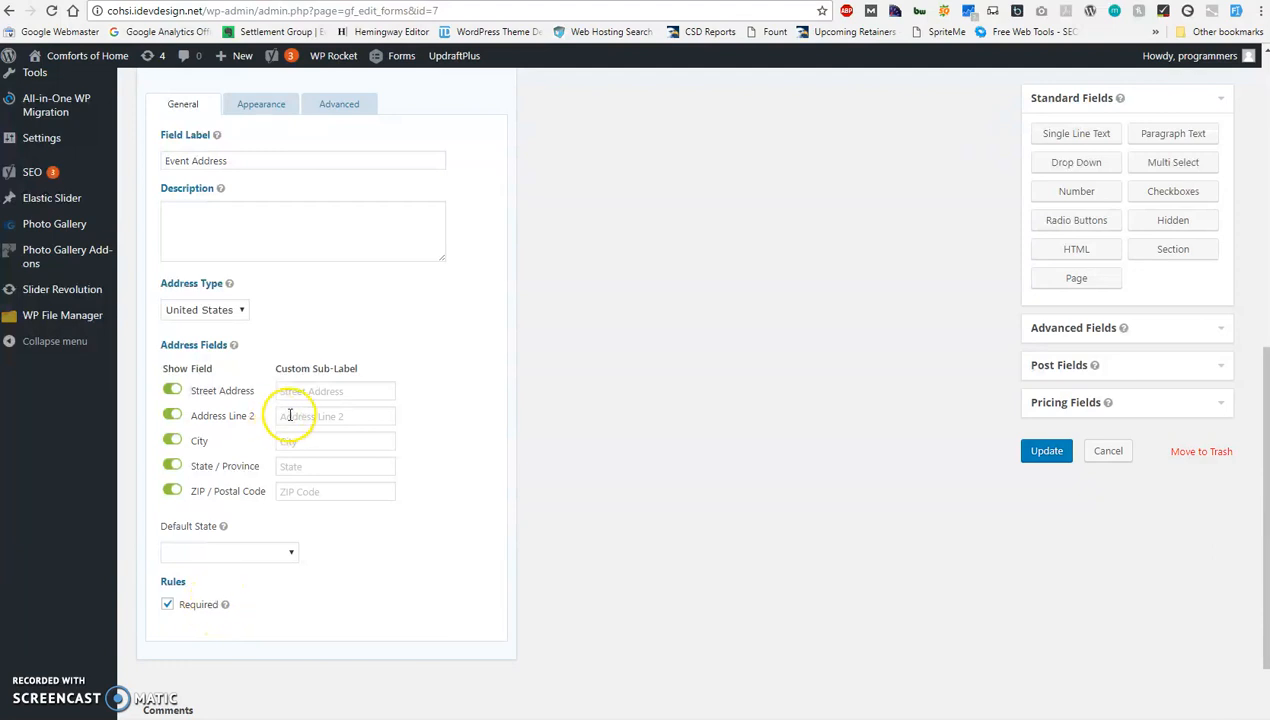
scroll(285, 330, up, 2)
scroll(252, 235, up, 1)
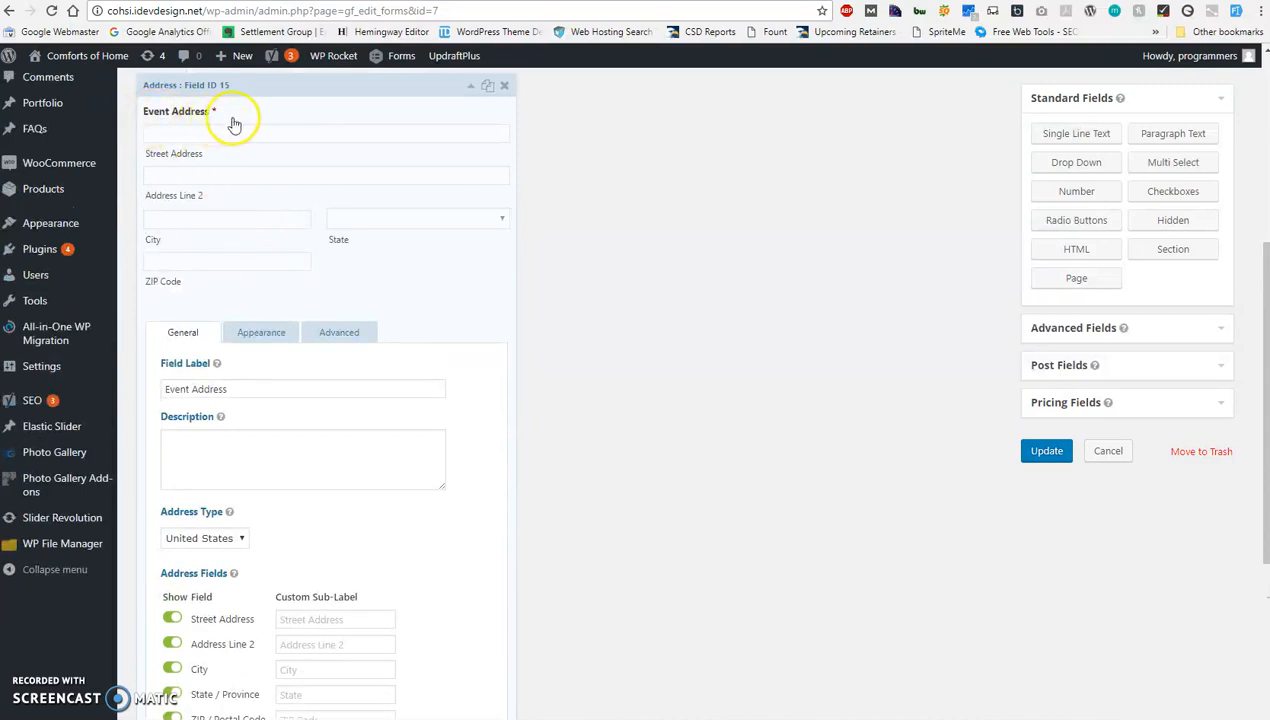
Switch to the live site, open the For Rent quote request page and go to its Event Address fields.
scroll(280, 430, down, 1)
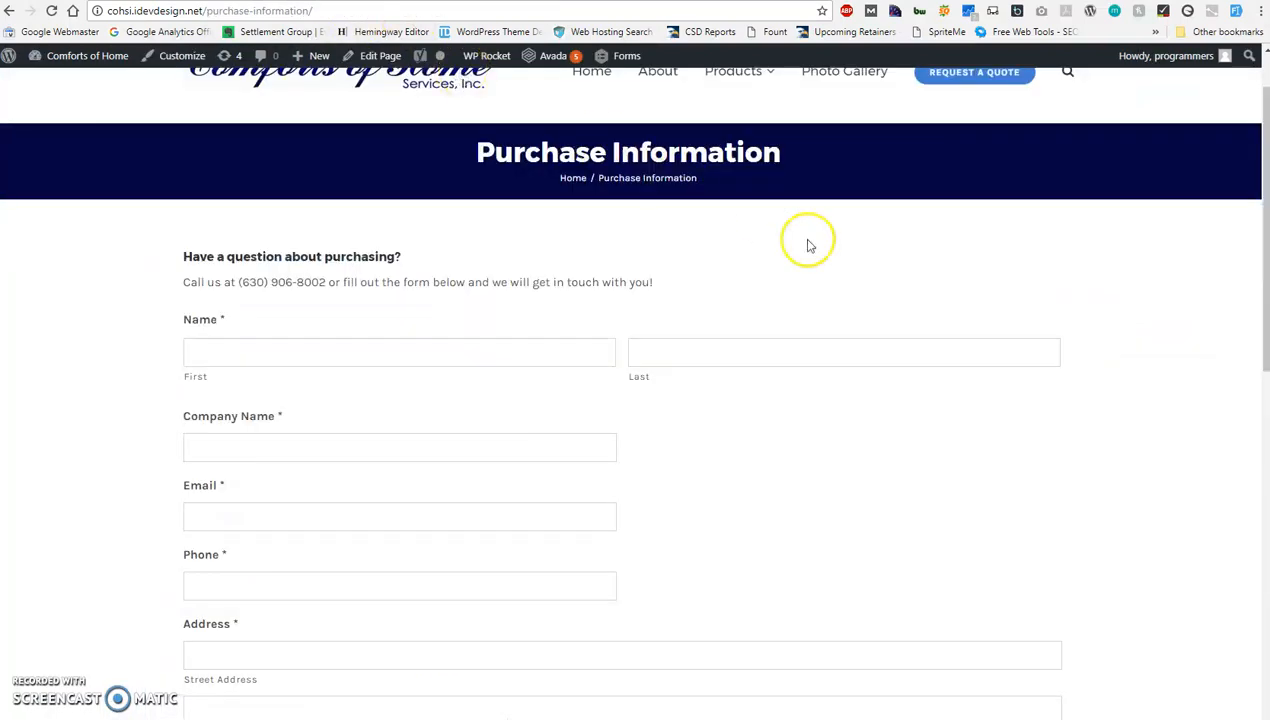
scroll(808, 241, up, 1)
mouse_move(958, 183)
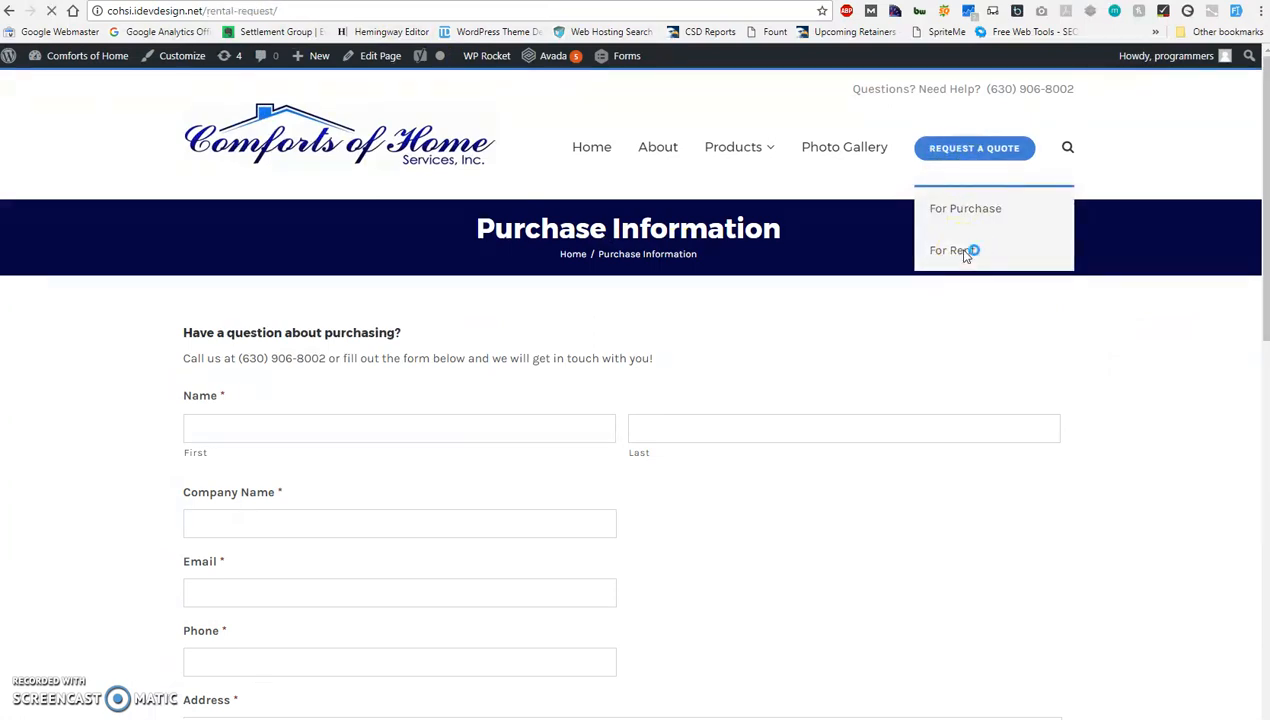
scroll(235, 411, down, 4)
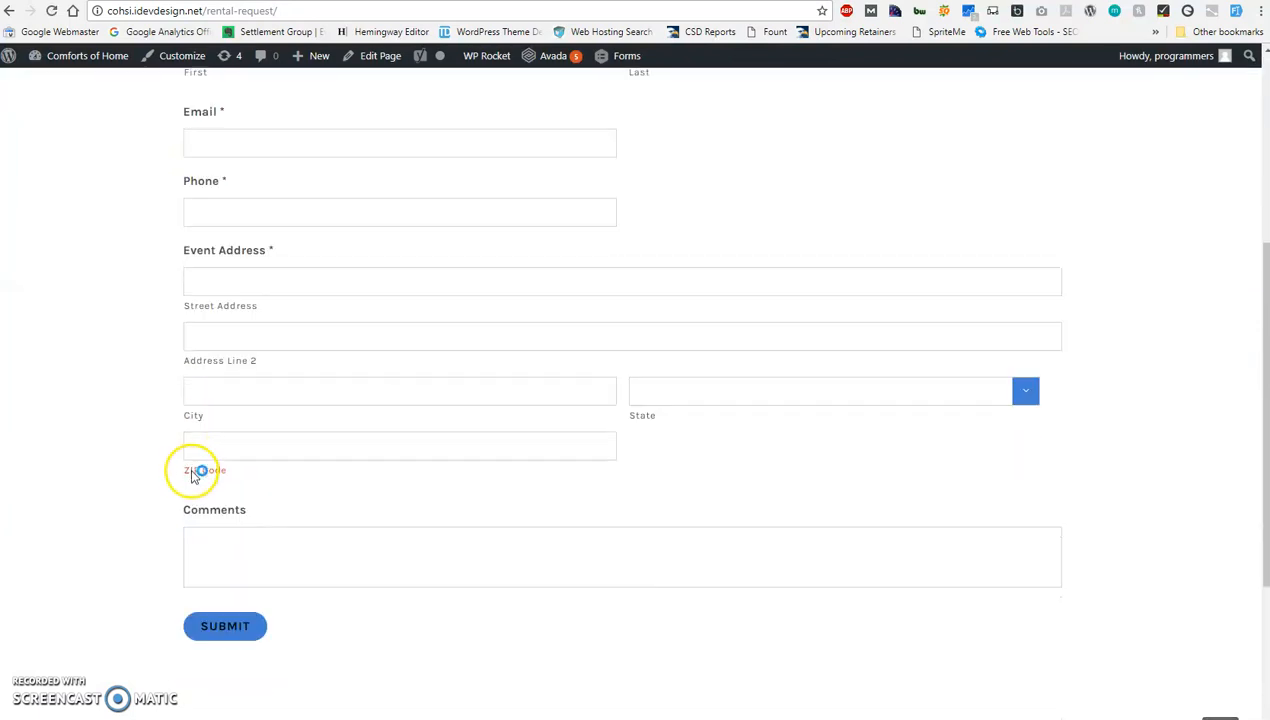
Fill in the Event Address fields with the browser's autofill suggestion for the street address.
click(240, 287)
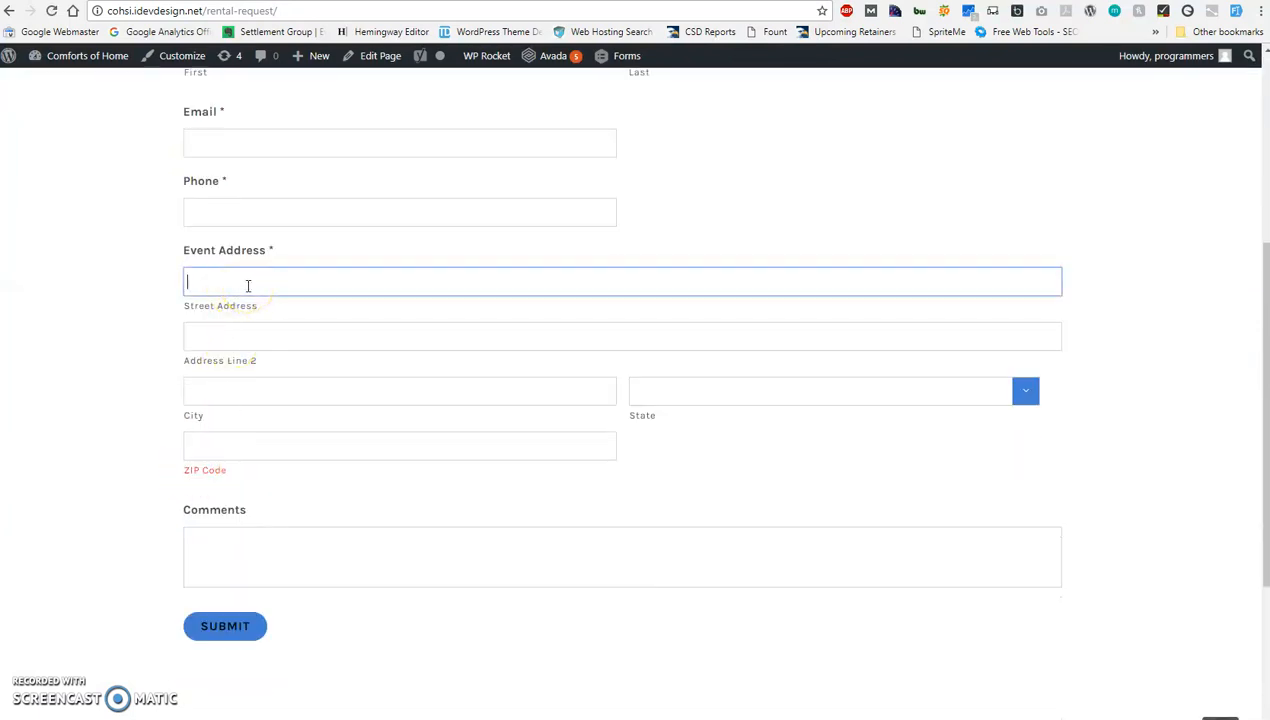
text(2600)
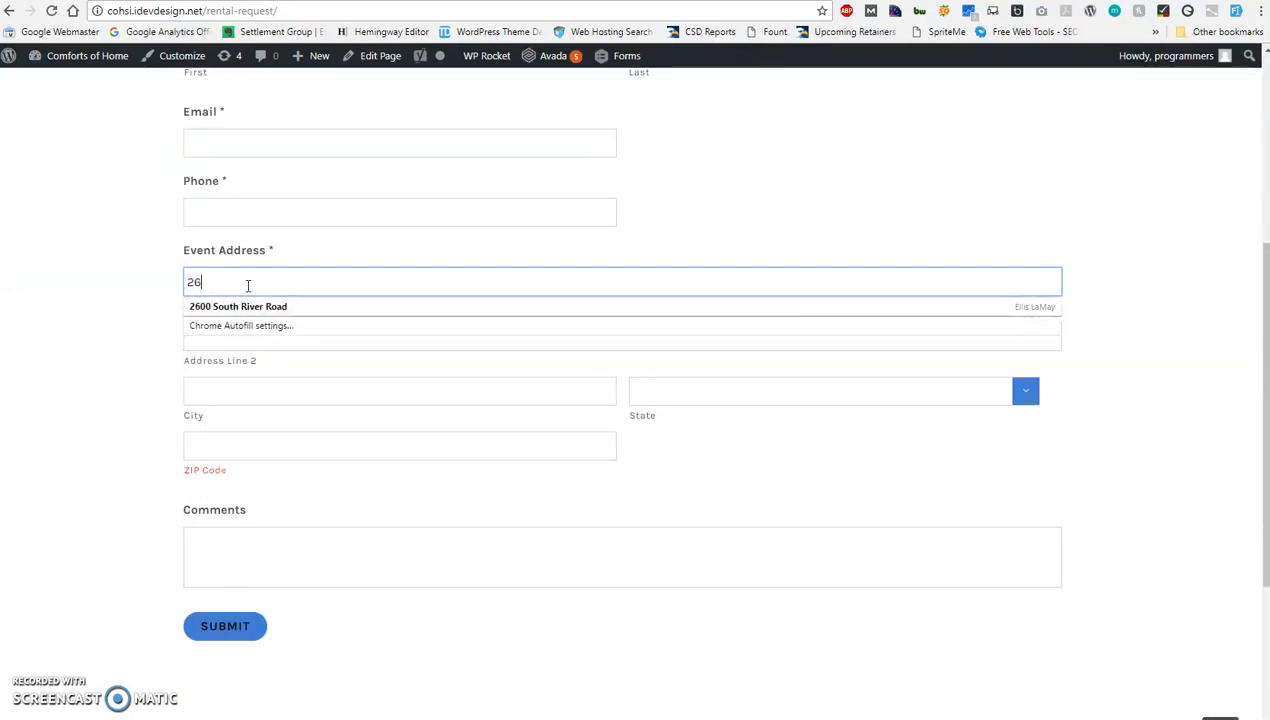
click(237, 307)
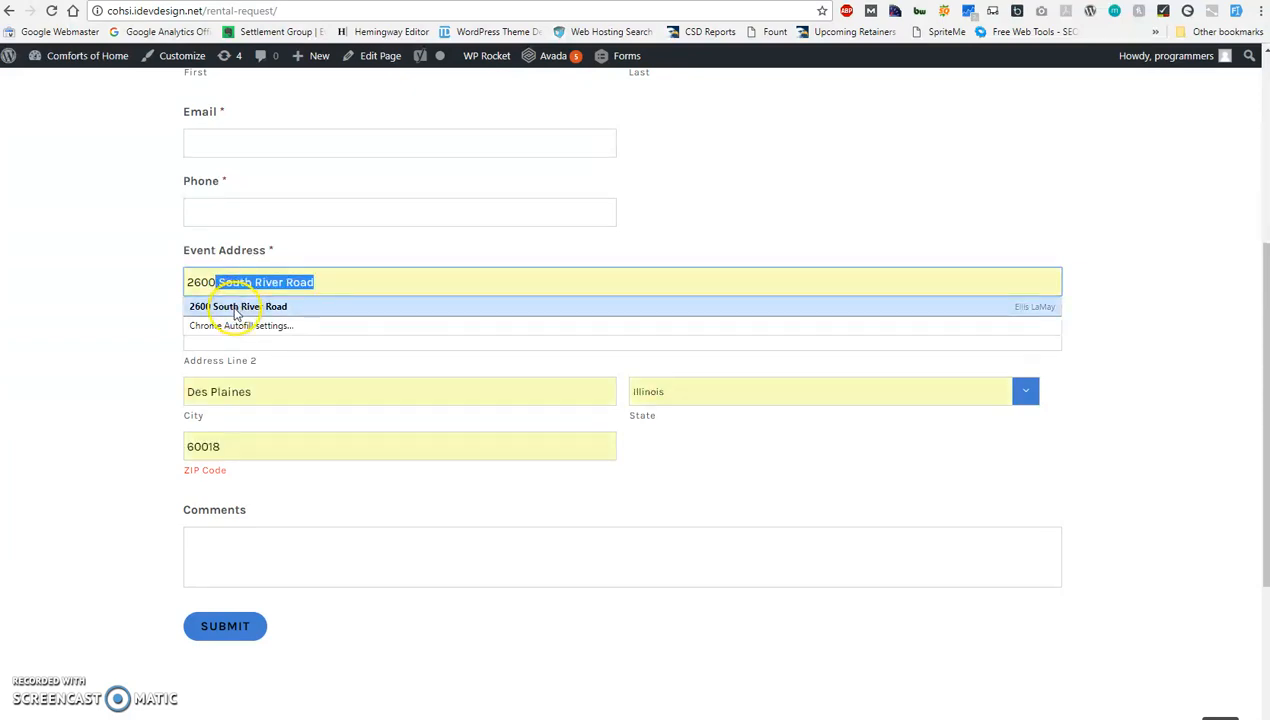
click(237, 307)
Check the autofilled street address, city and ZIP code entries one by one.
click(263, 391)
click(237, 447)
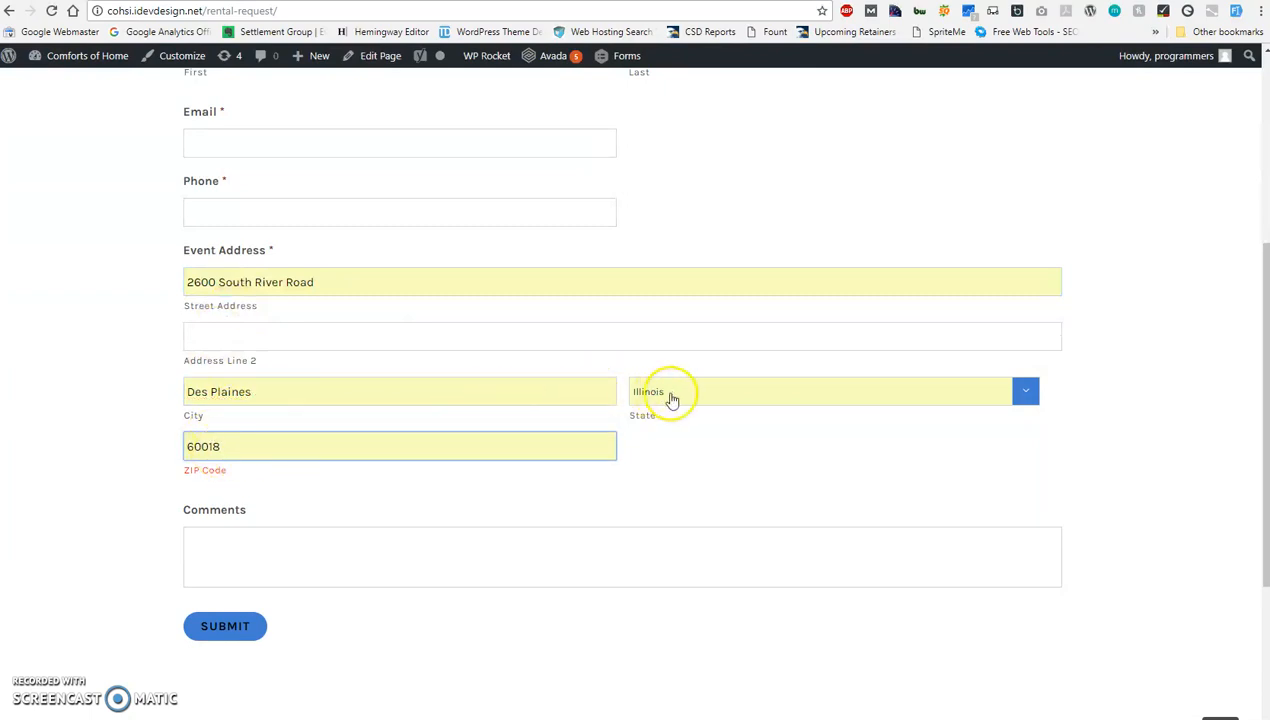
click(265, 393)
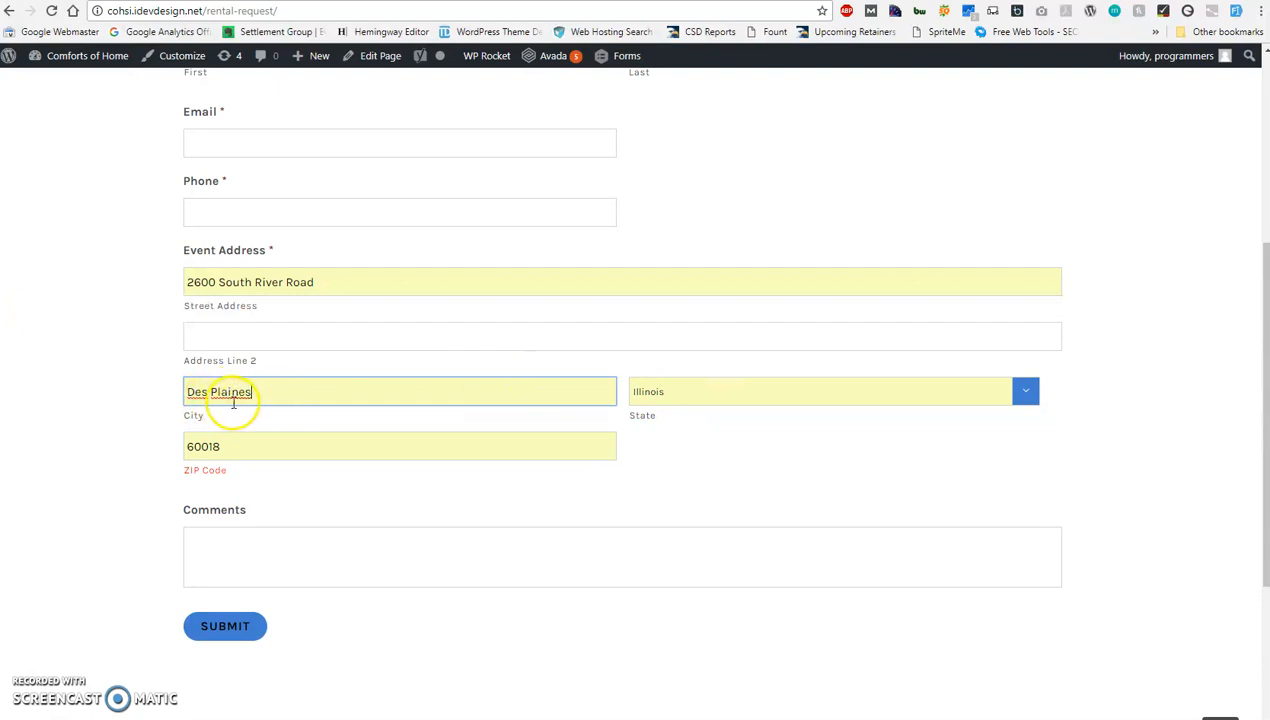
click(213, 440)
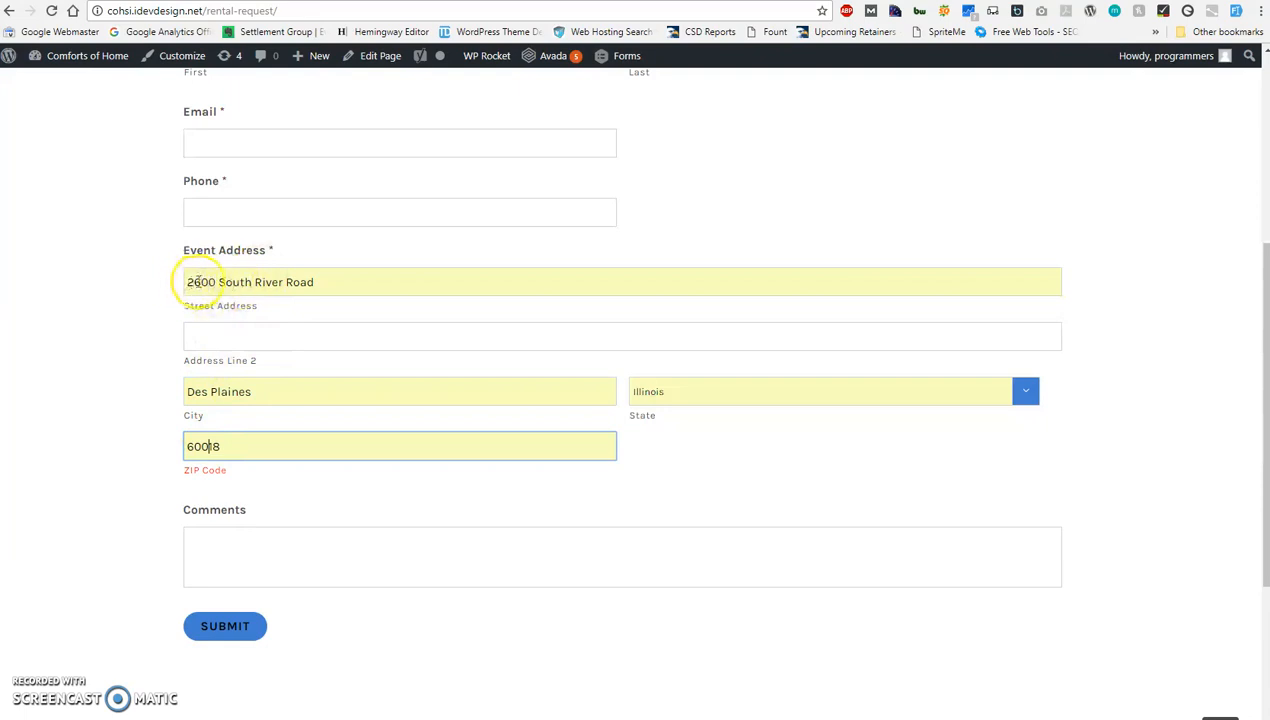
drag(188, 282, 321, 286)
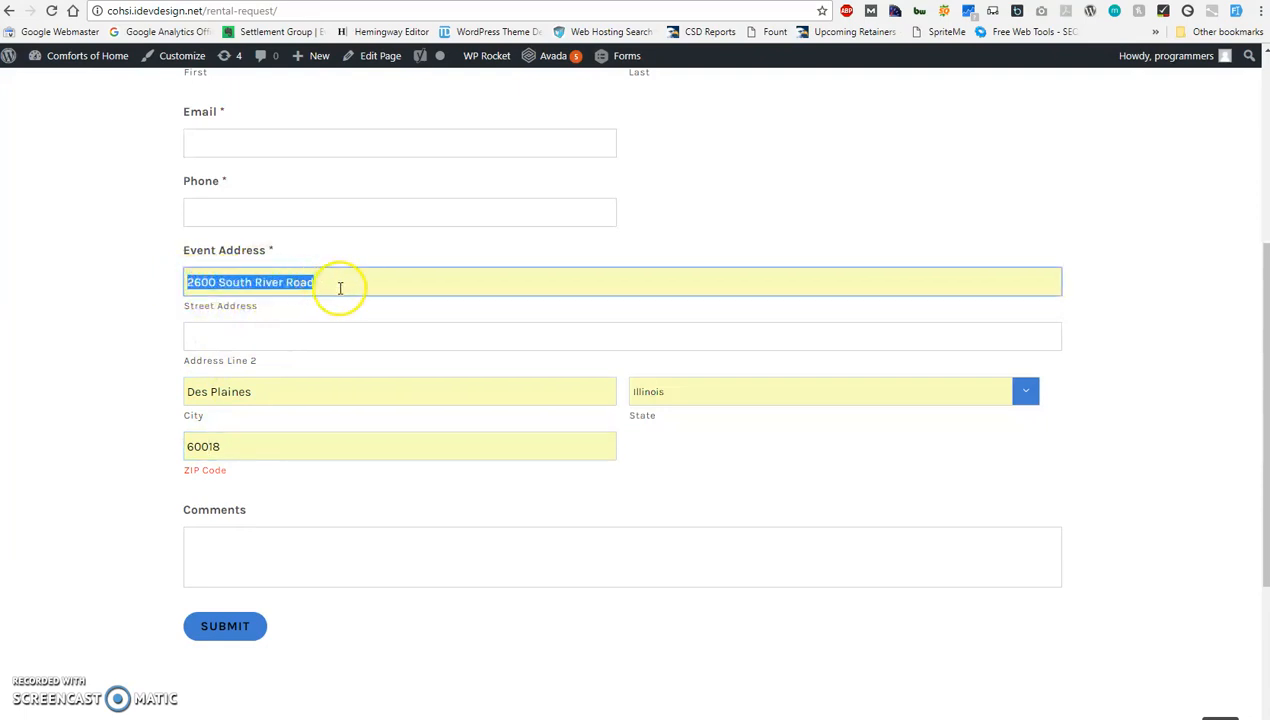
click(334, 283)
Return to the Rental Request Form editor and collapse the Event Address field's settings.
click(125, 462)
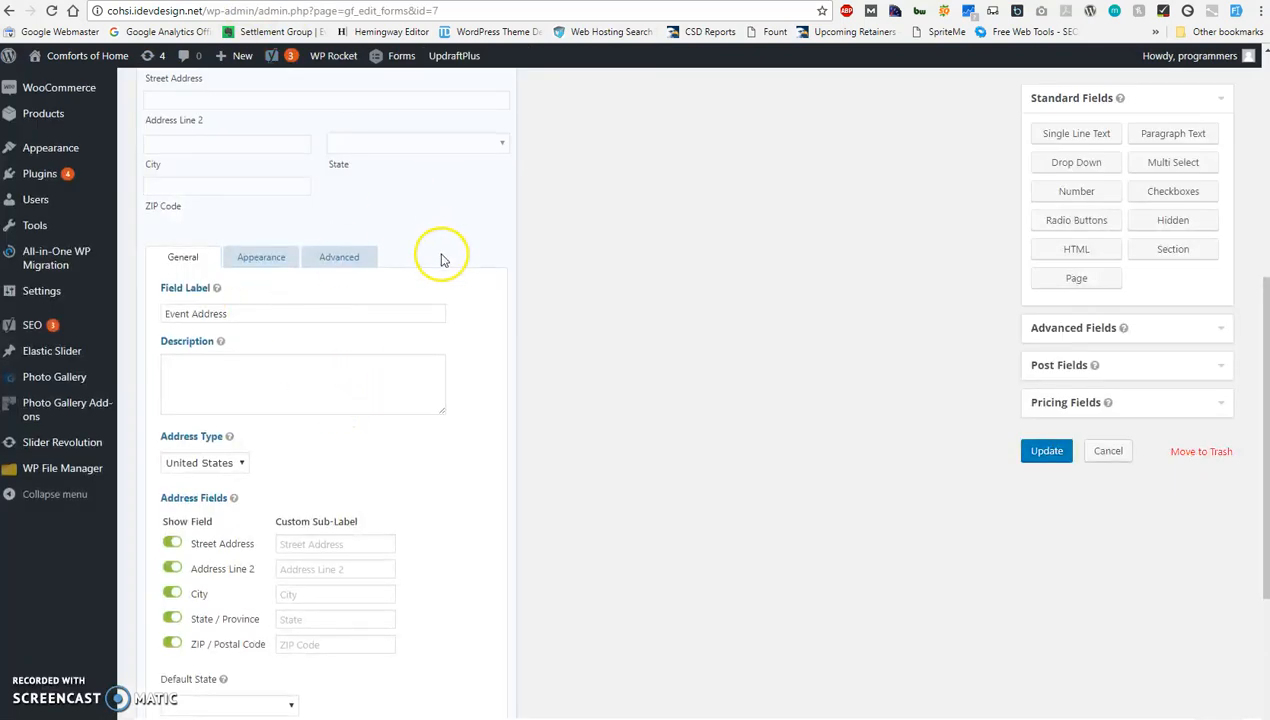
scroll(460, 262, up, 3)
click(470, 316)
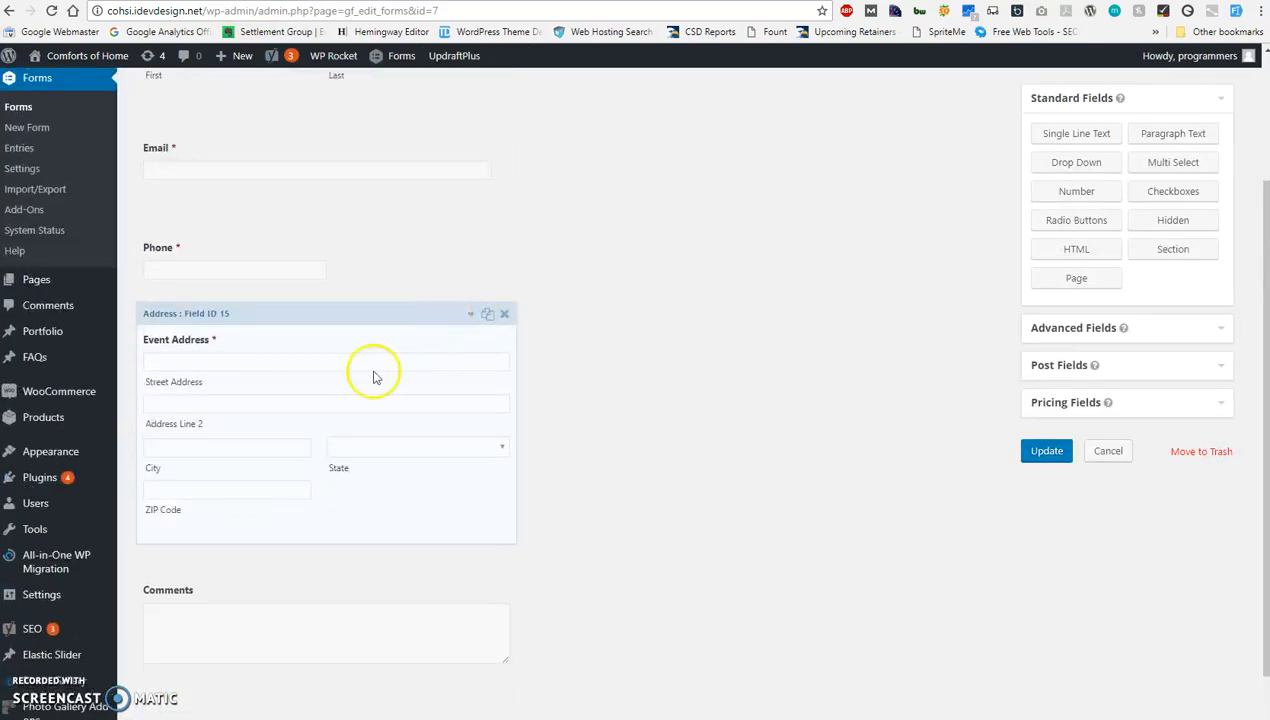
Open the Purchasing Information form for editing and look at its Trailer Category checkboxes.
scroll(343, 397, down, 1)
scroll(329, 400, up, 3)
click(328, 398)
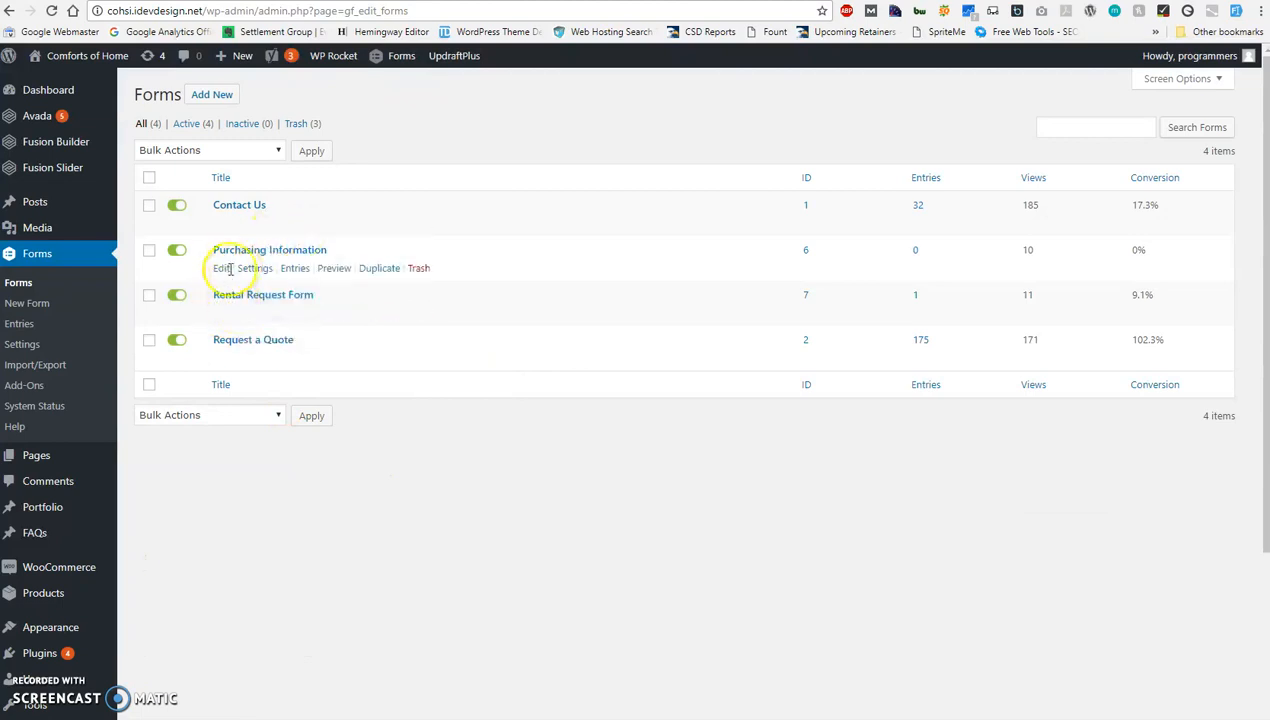
click(221, 269)
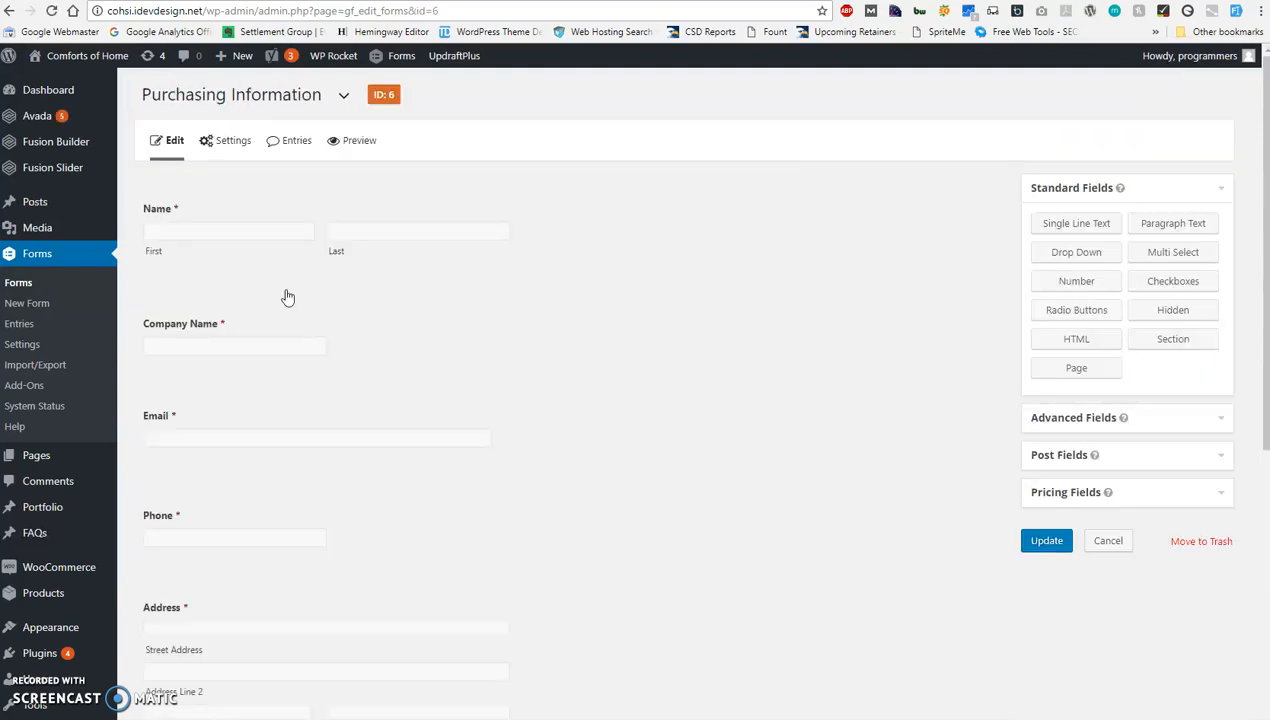
scroll(300, 330, down, 4)
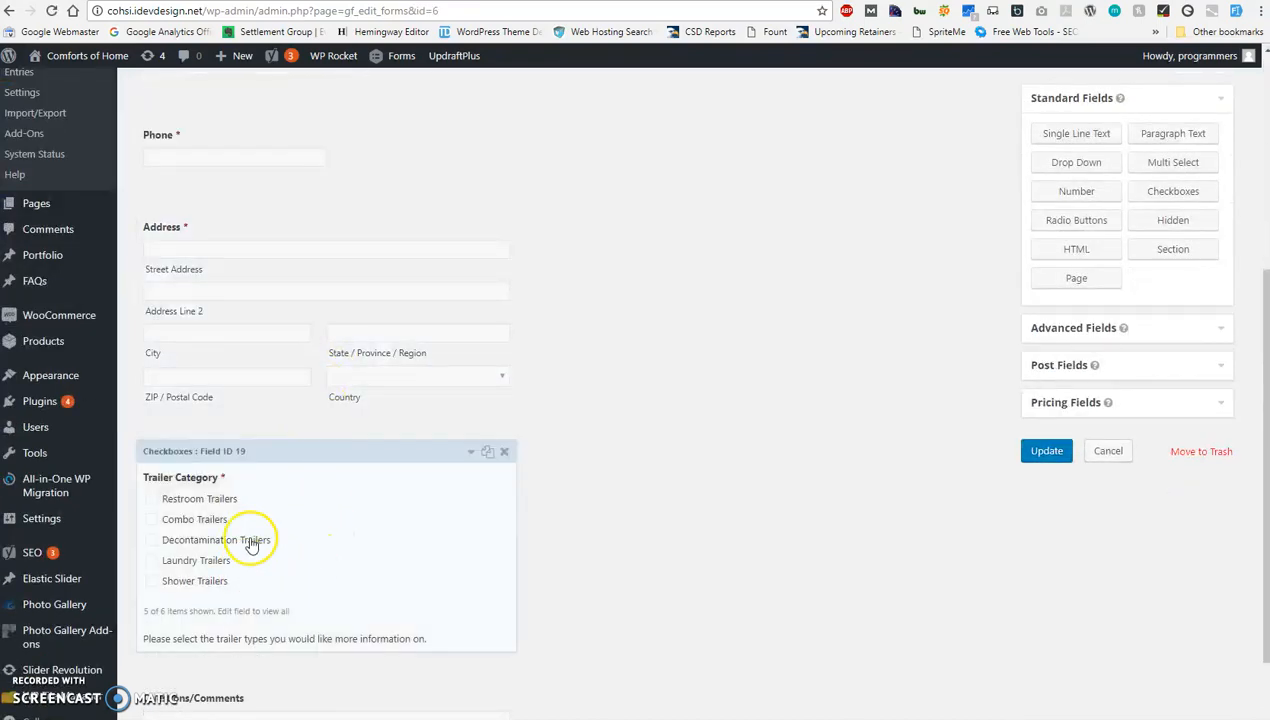
scroll(440, 539, down, 1)
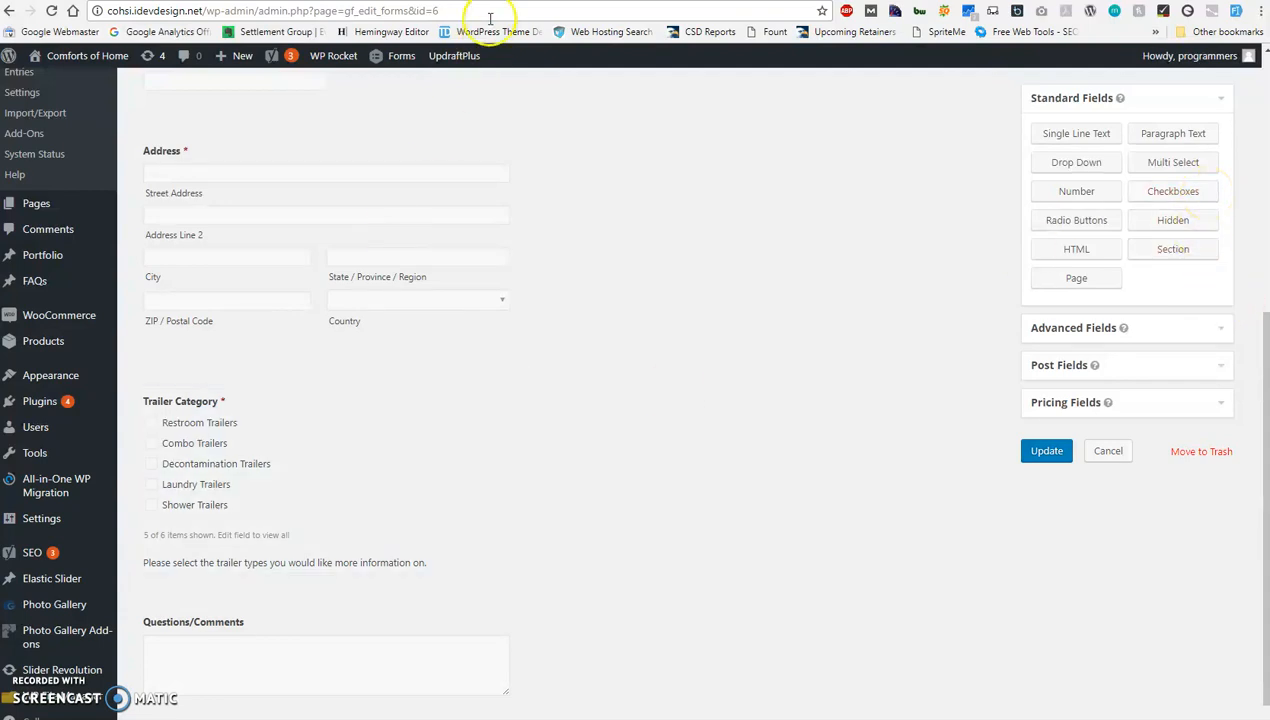
Switch to the live site, open the For Purchase quote request page and go to Trailer Category.
click(418, 2)
scroll(715, 242, up, 5)
mouse_move(958, 164)
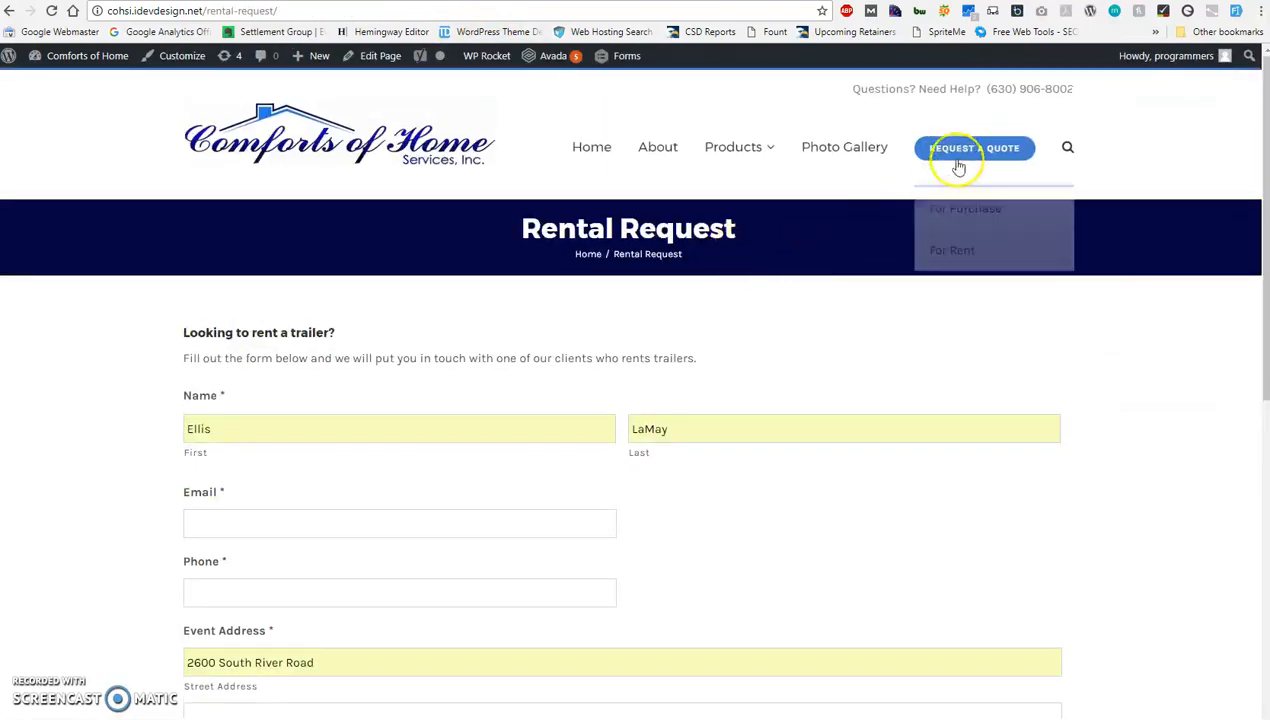
click(953, 210)
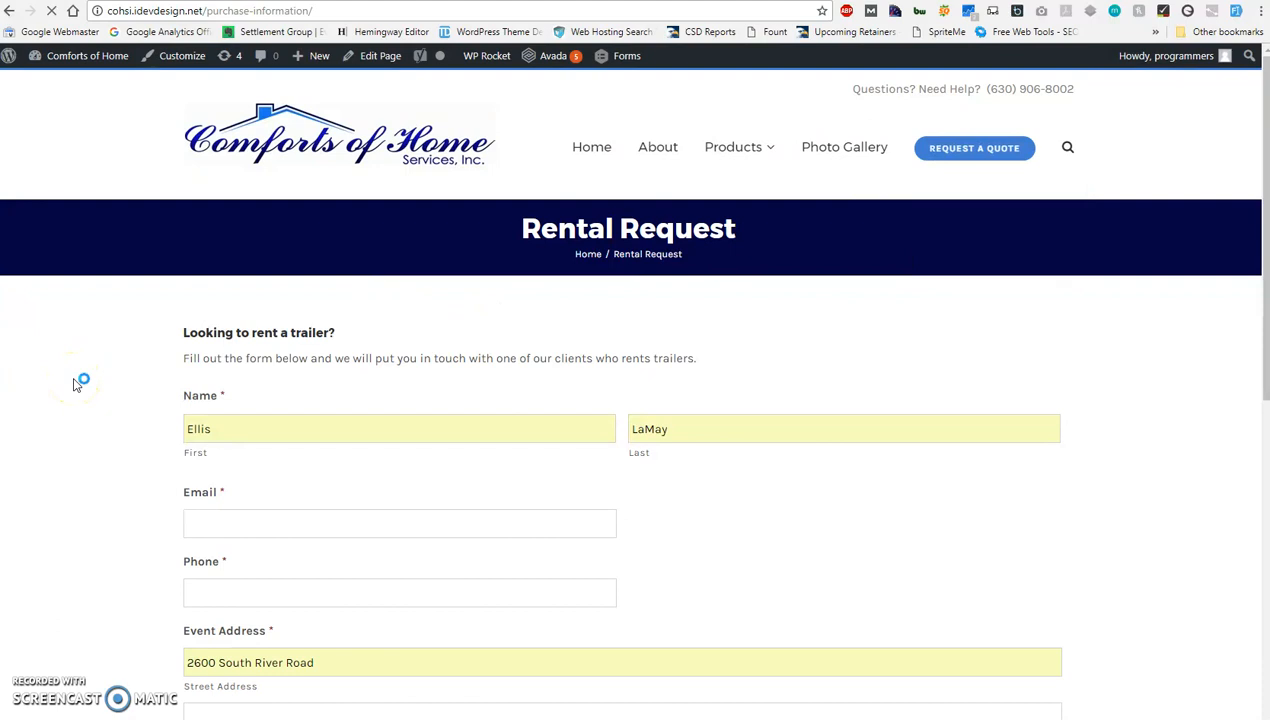
scroll(91, 394, down, 5)
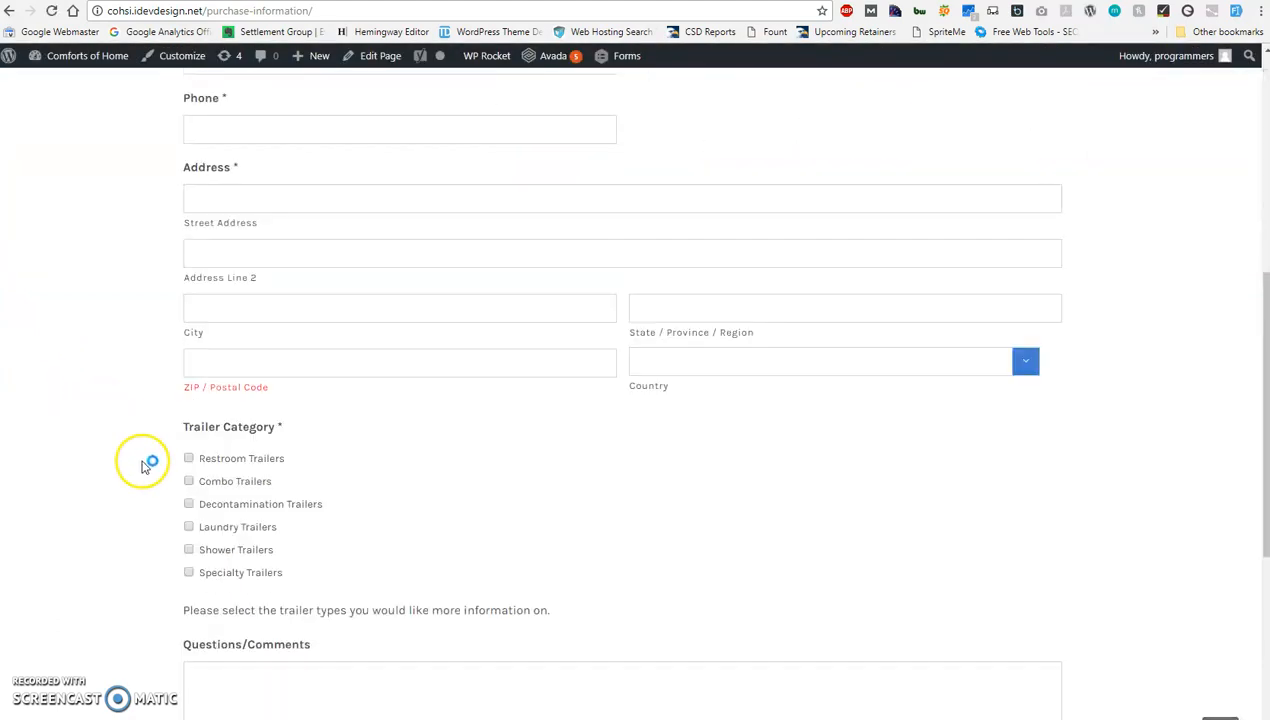
Select Restroom Trailers, Combo Trailers and Decontamination Trailers under Trailer Category.
click(188, 458)
click(188, 481)
click(188, 504)
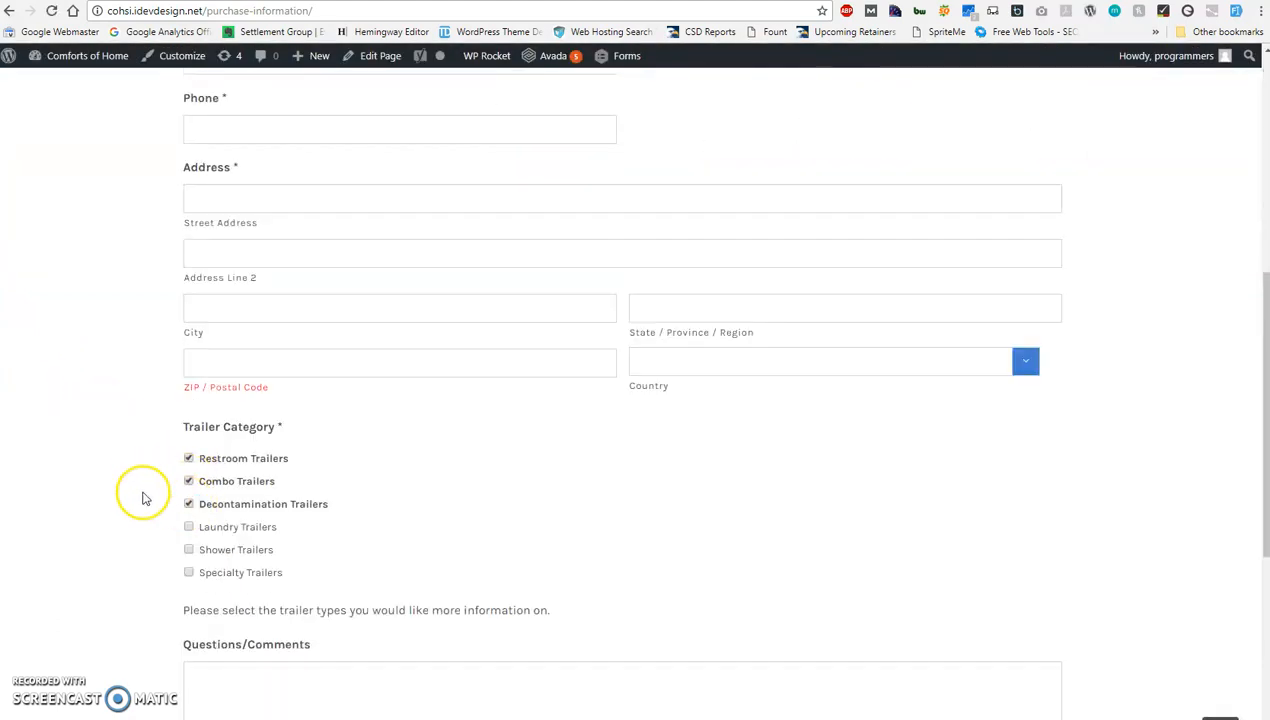
click(191, 505)
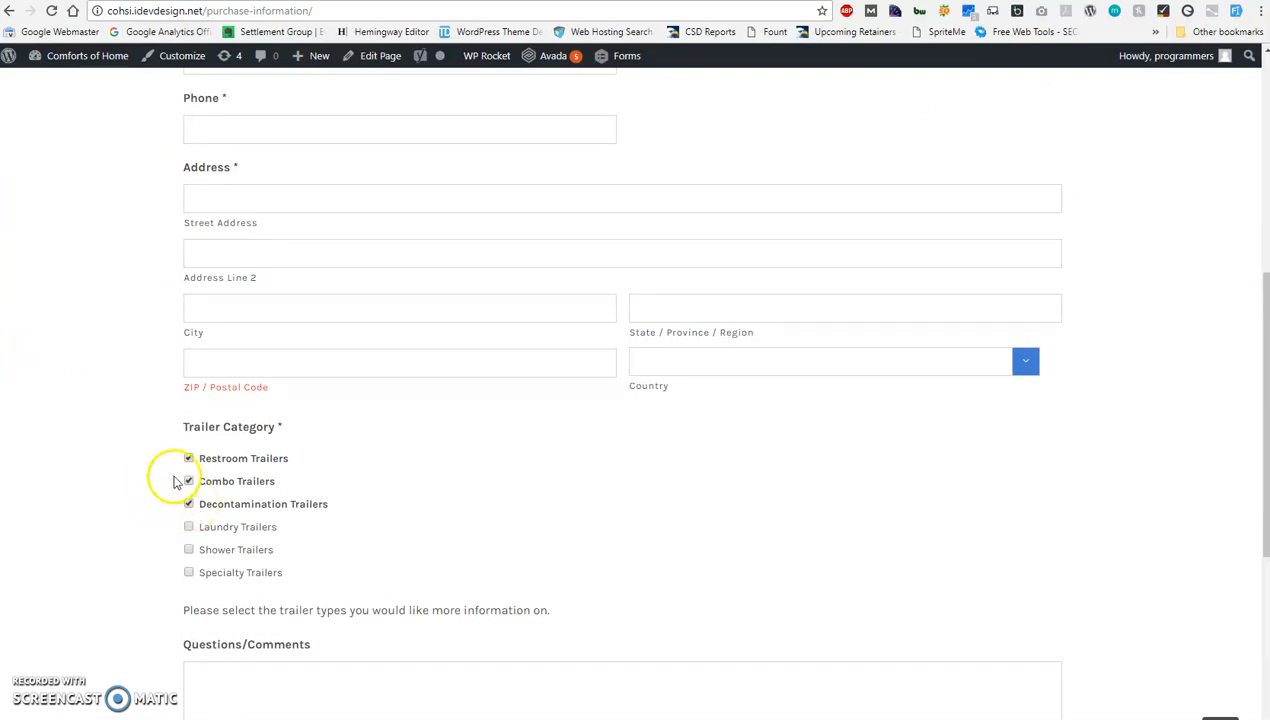
Back in the form editor, add a Checkboxes field and place it between Address and Trailer Category.
click(175, 1)
scroll(322, 475, down, 1)
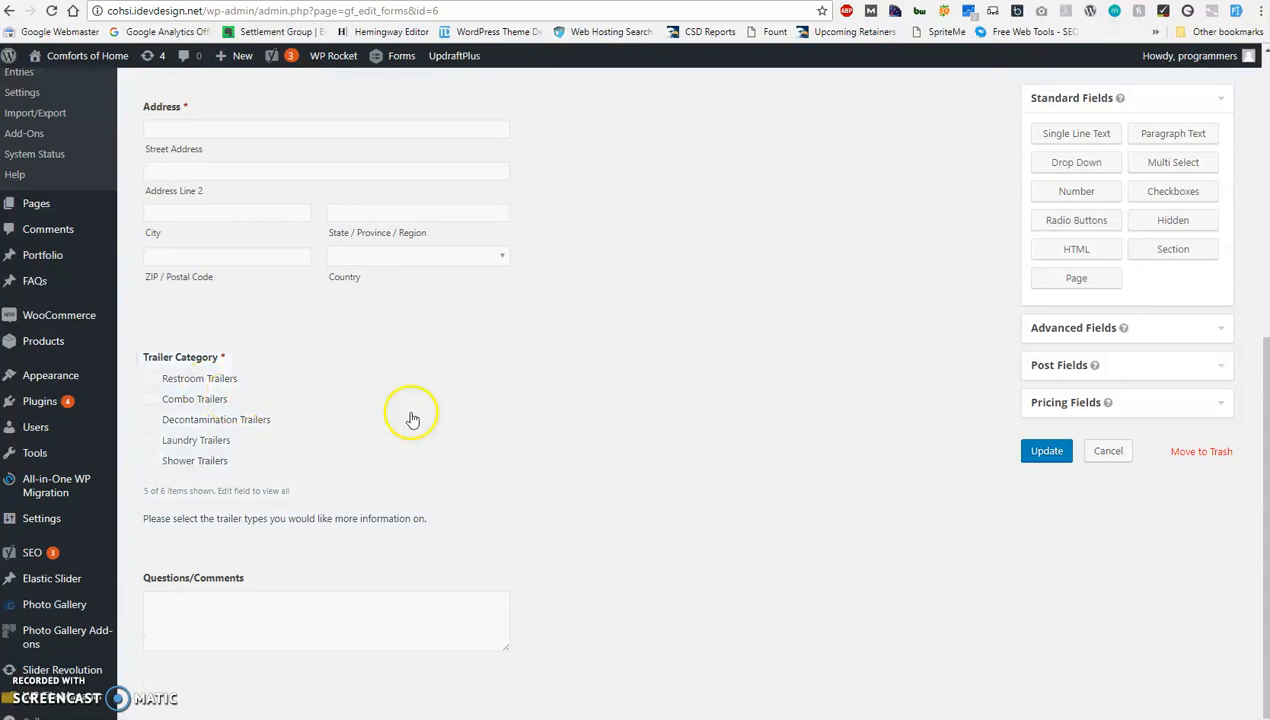
click(1185, 200)
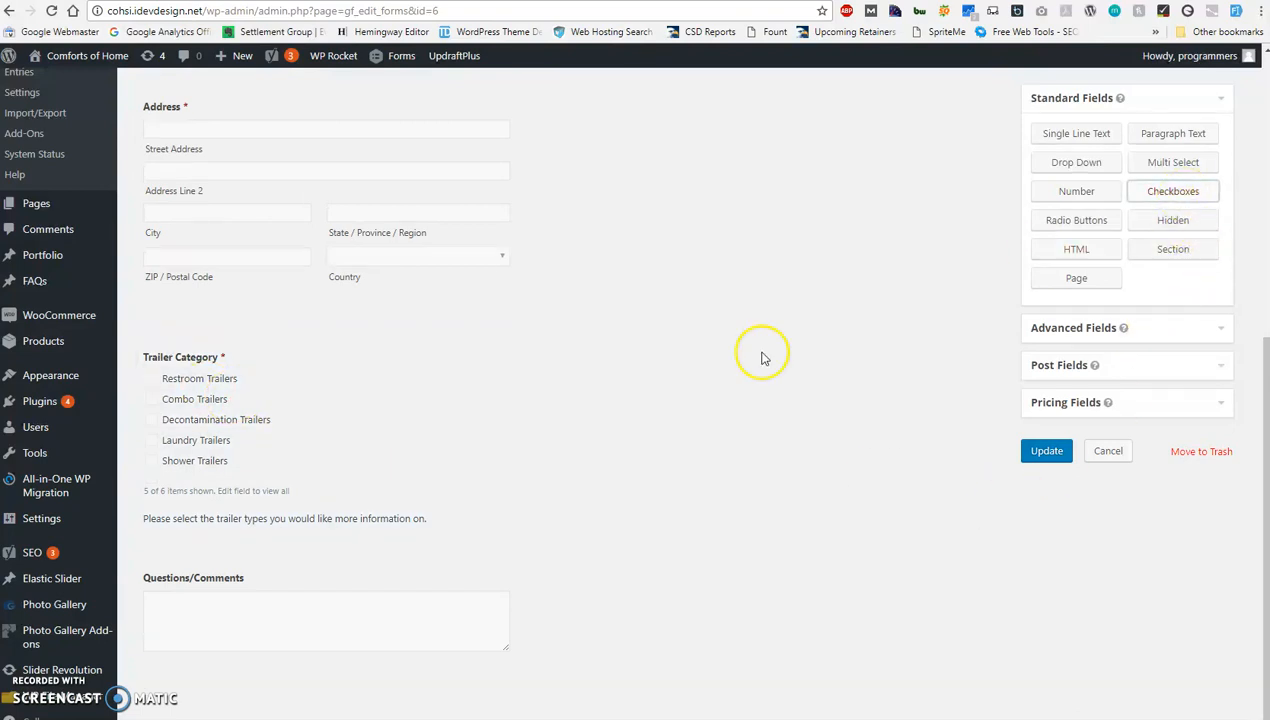
scroll(414, 468, down, 1)
scroll(372, 503, up, 1)
scroll(220, 621, down, 1)
drag(196, 553, 196, 274)
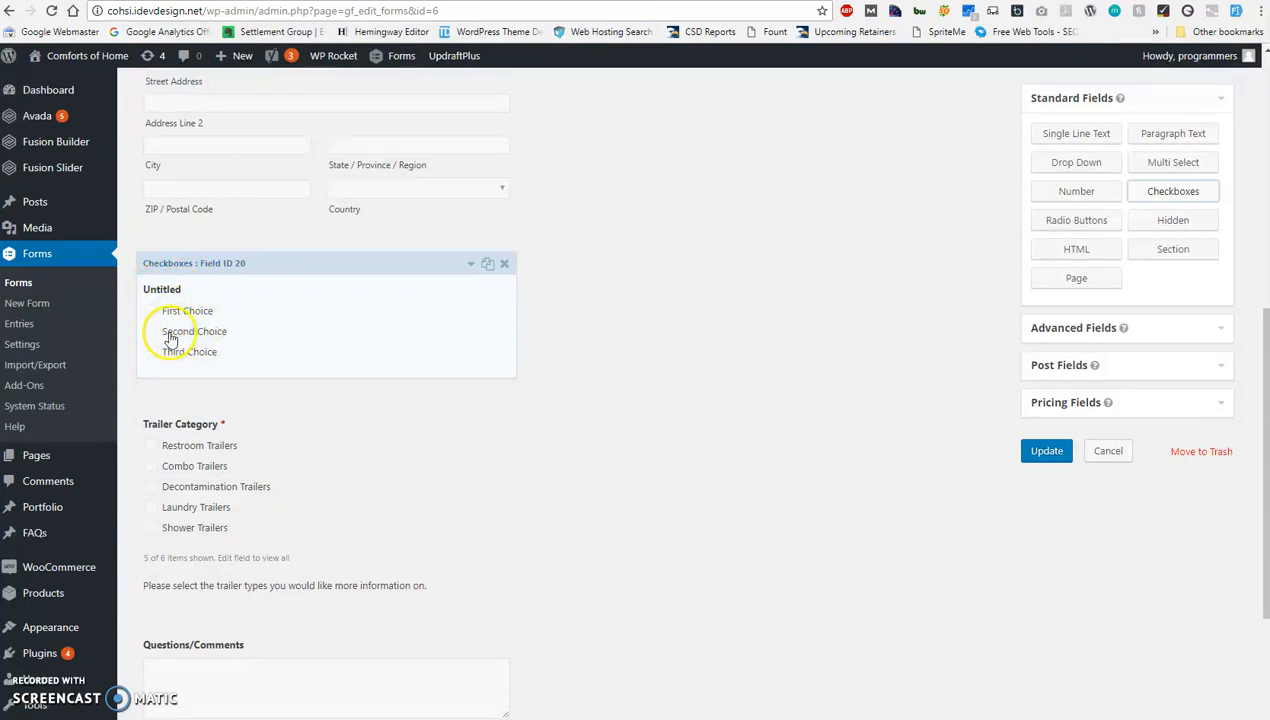
Expand the new Checkboxes field's settings and rename its first two choices as Option 1 and Option 2.
click(470, 265)
scroll(318, 366, down, 3)
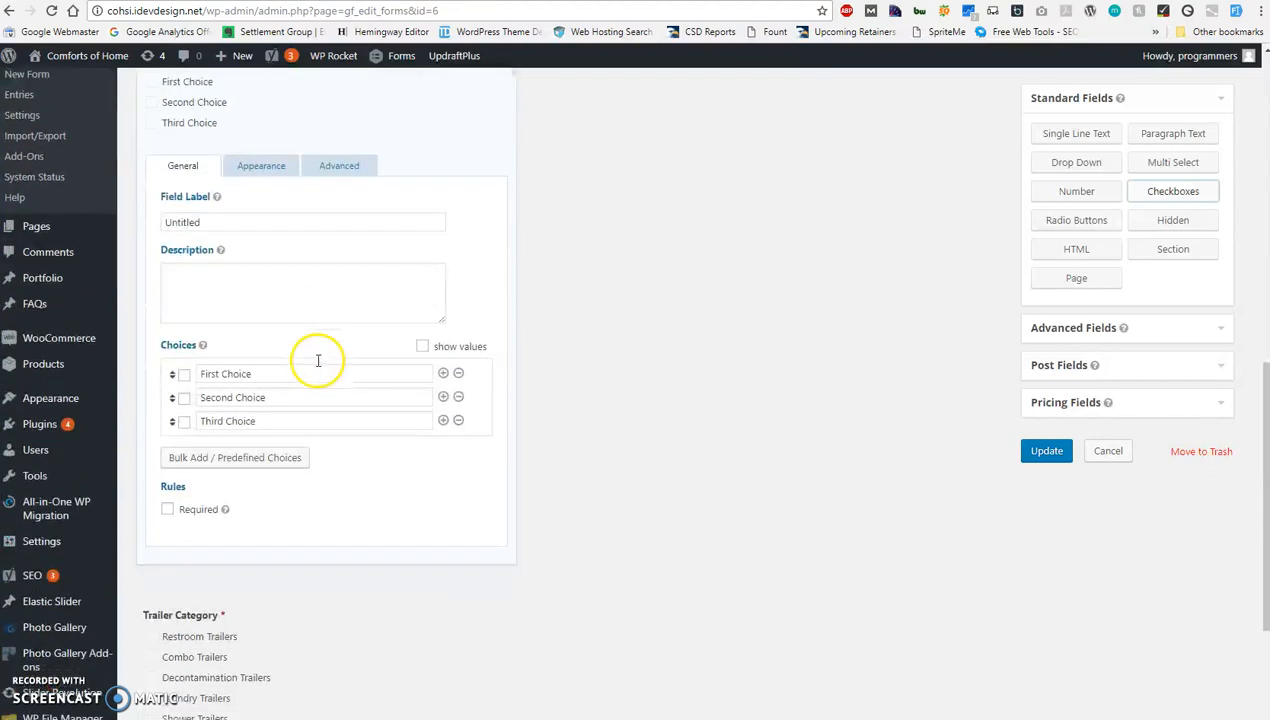
click(285, 298)
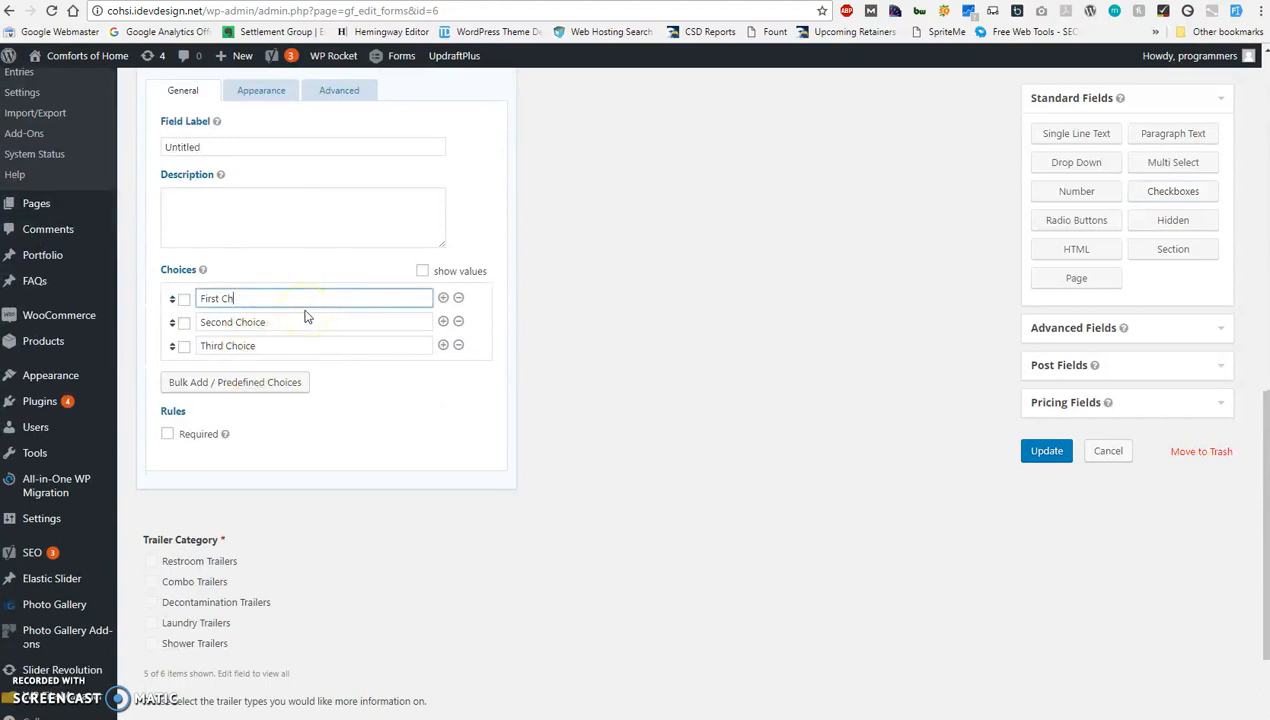
key(BackSpace)
key(BackSpace)
key(BackSpace)
key(BackSpace)
text(Option 1)
key(Tab)
key(Tab)
text(O)
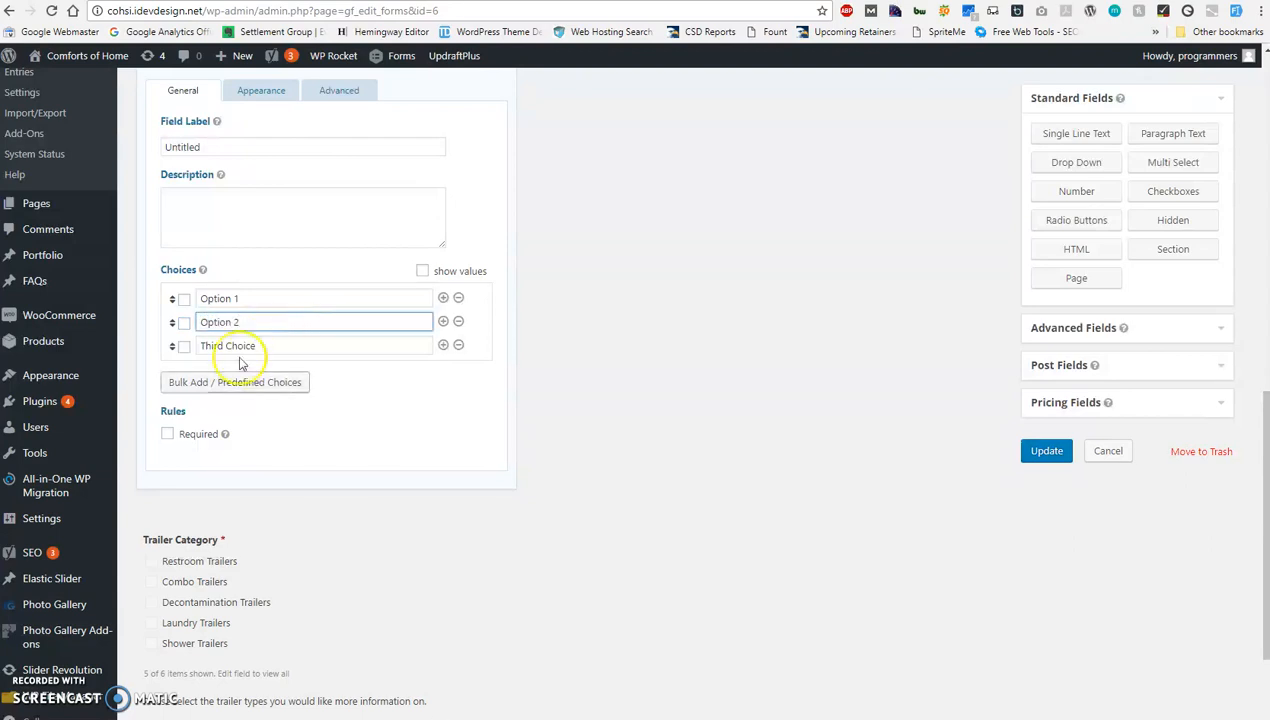
Try preselecting Option 1 and Option 2 by default, and clear both selections.
click(185, 300)
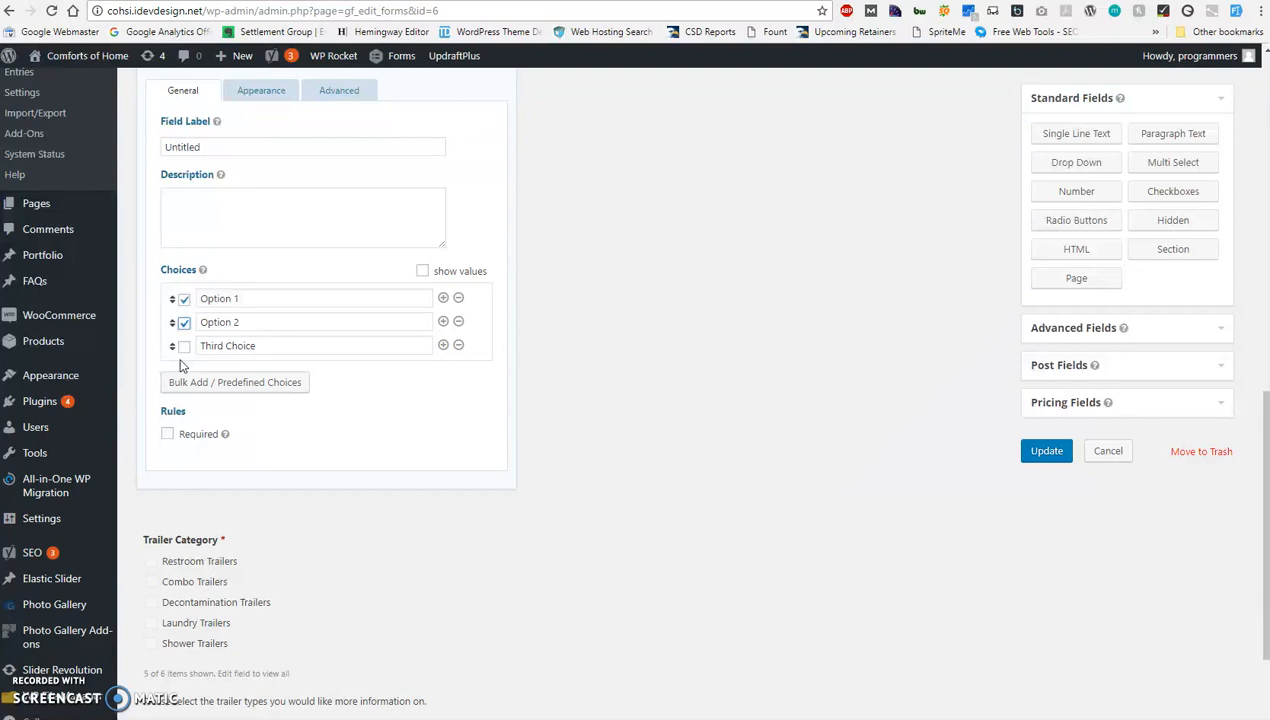
click(184, 299)
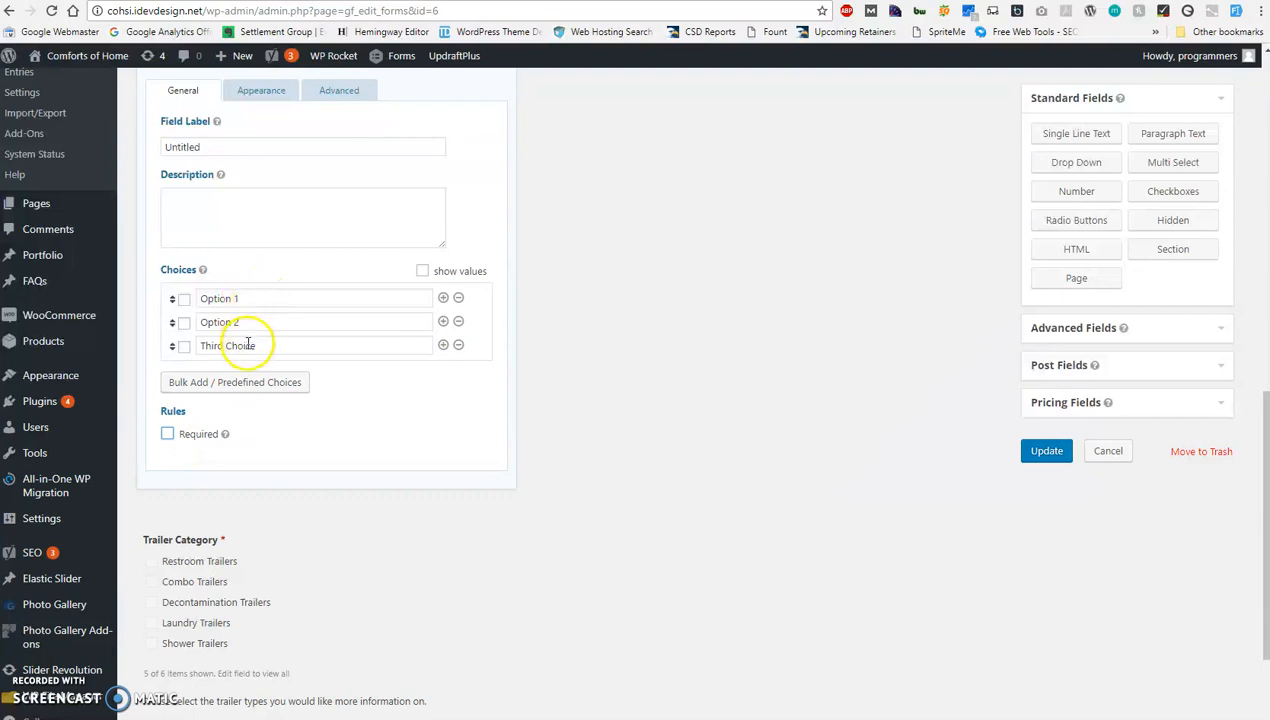
Add six blank choices below Third Choice and look through the extended choice list.
click(443, 346)
click(443, 376)
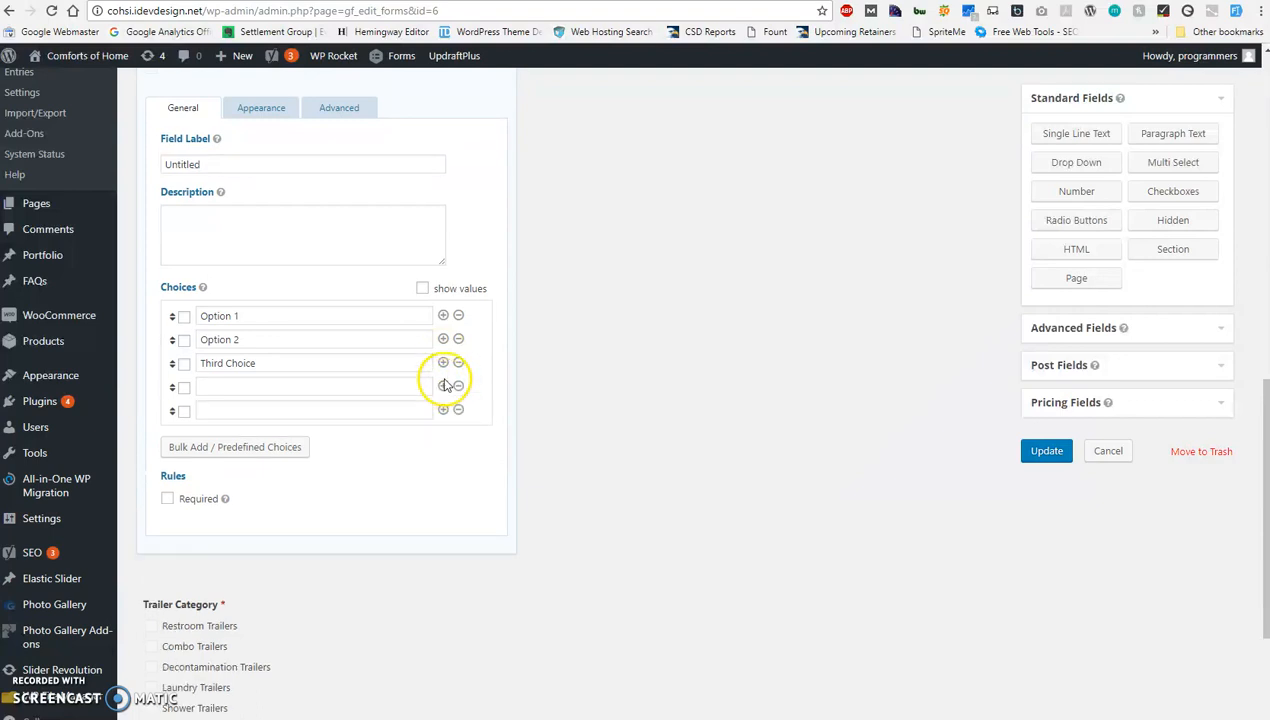
click(443, 410)
click(443, 458)
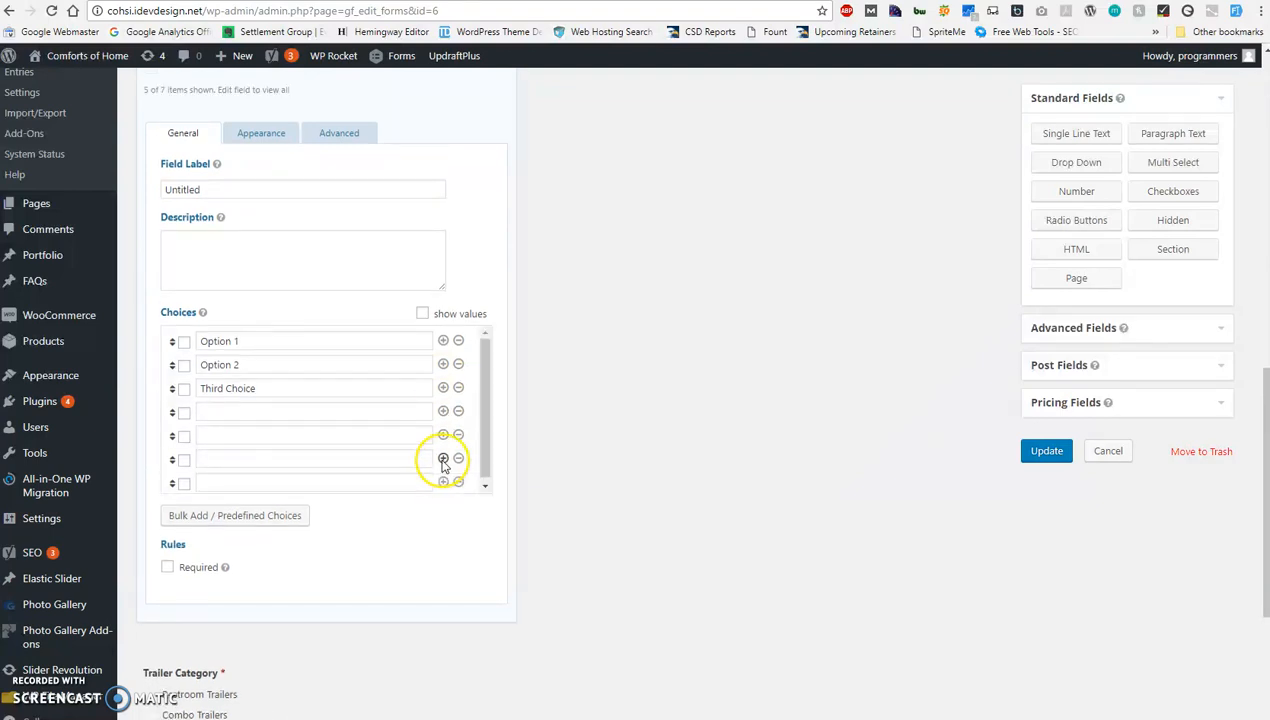
click(444, 483)
click(444, 483)
scroll(370, 441, down, 1)
scroll(368, 445, down, 3)
scroll(334, 377, up, 4)
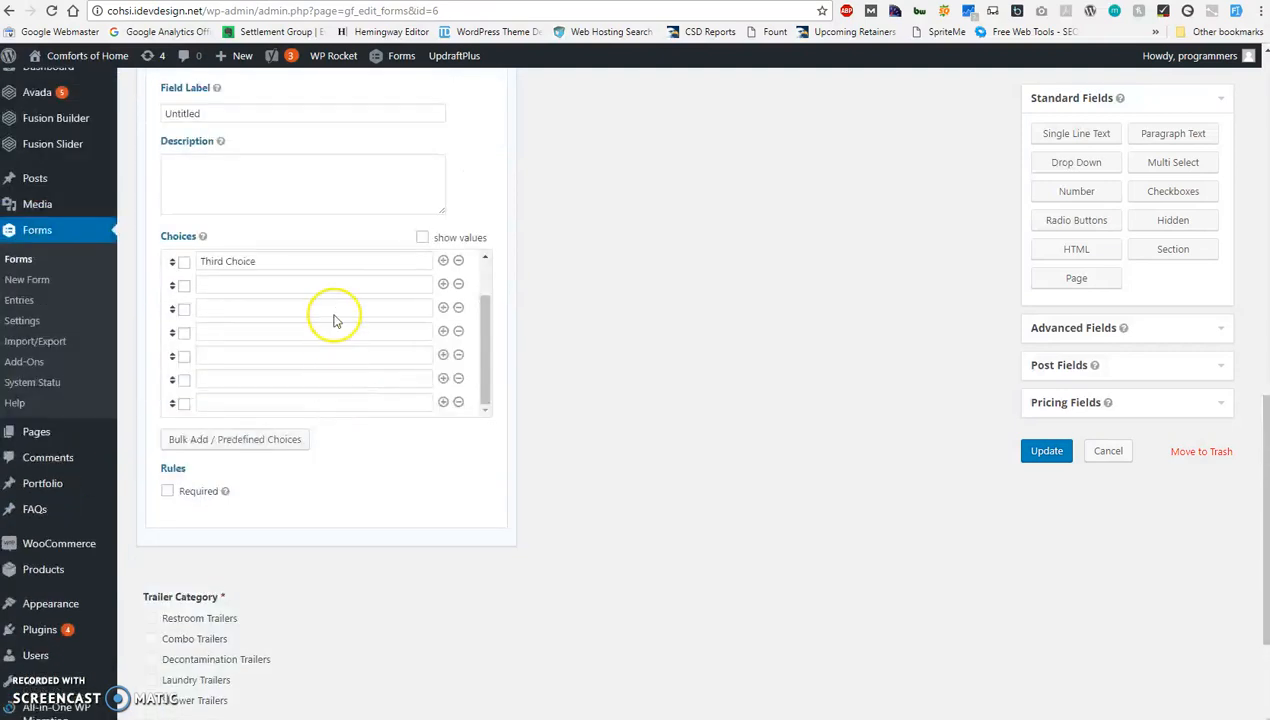
scroll(334, 334, up, 1)
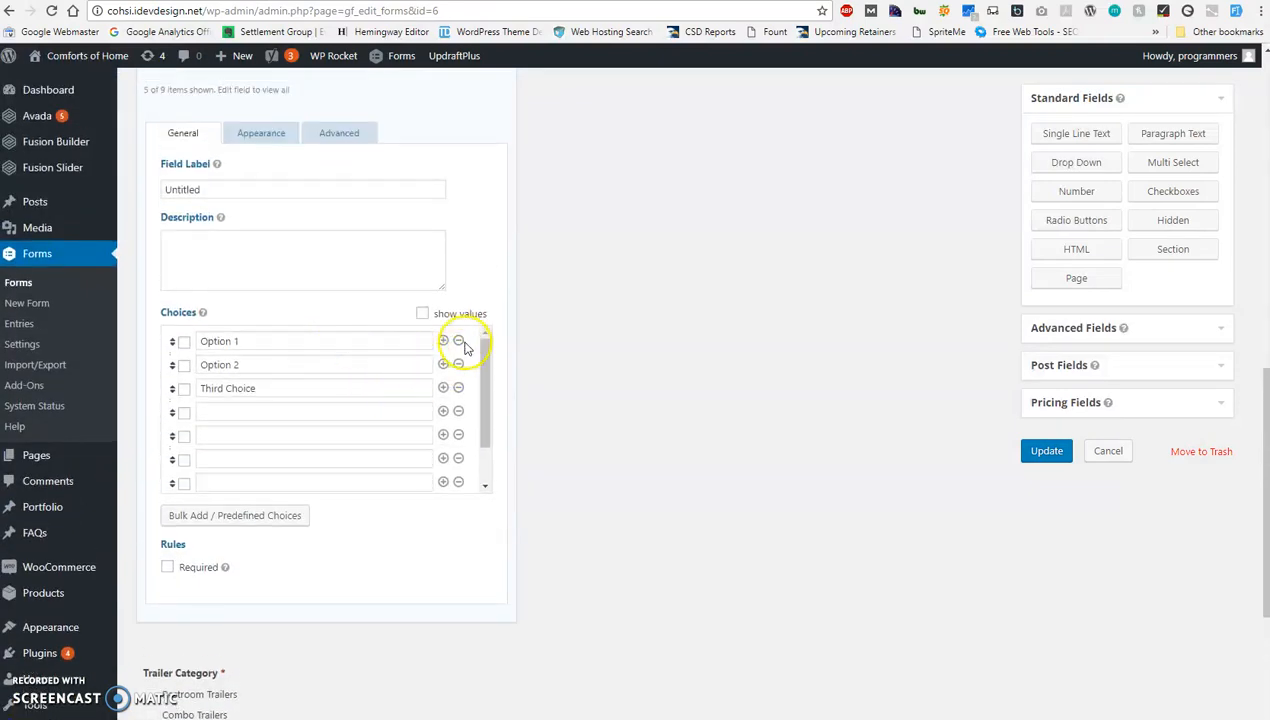
Remove Option 1 and Third Choice from the new field's choices and return to the field's header.
click(458, 342)
click(458, 350)
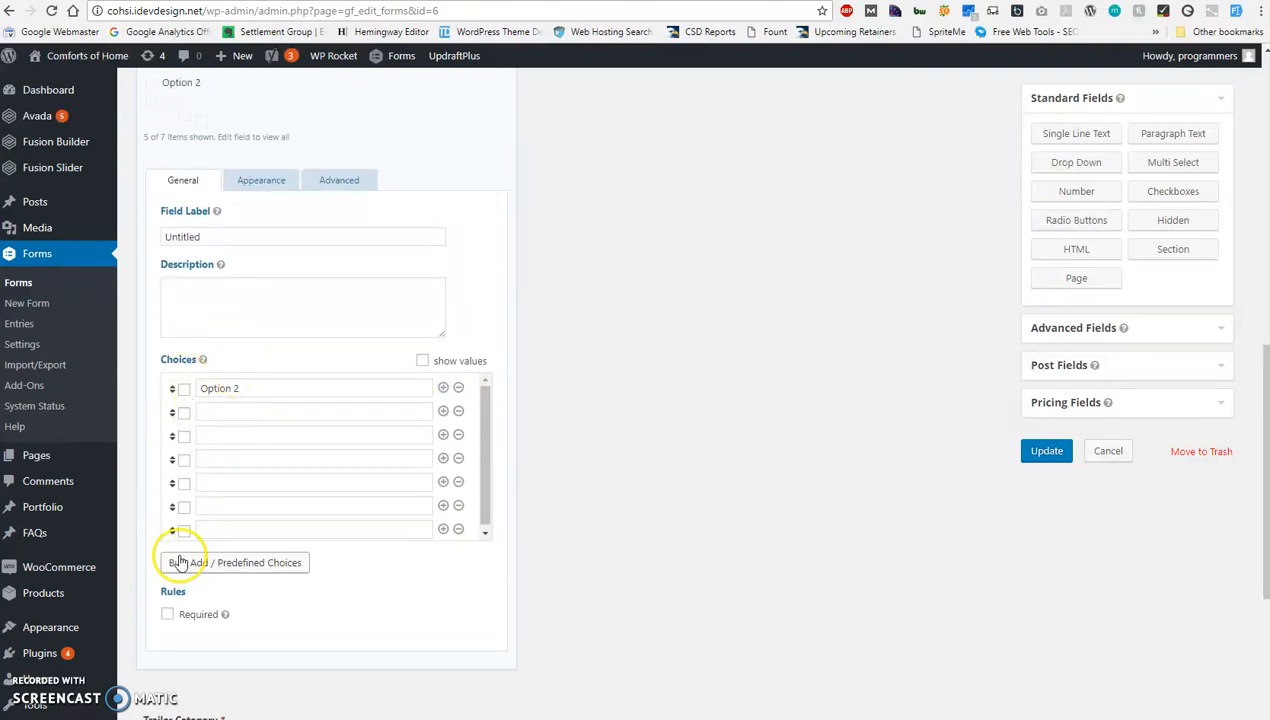
scroll(430, 322, up, 1)
scroll(400, 312, up, 1)
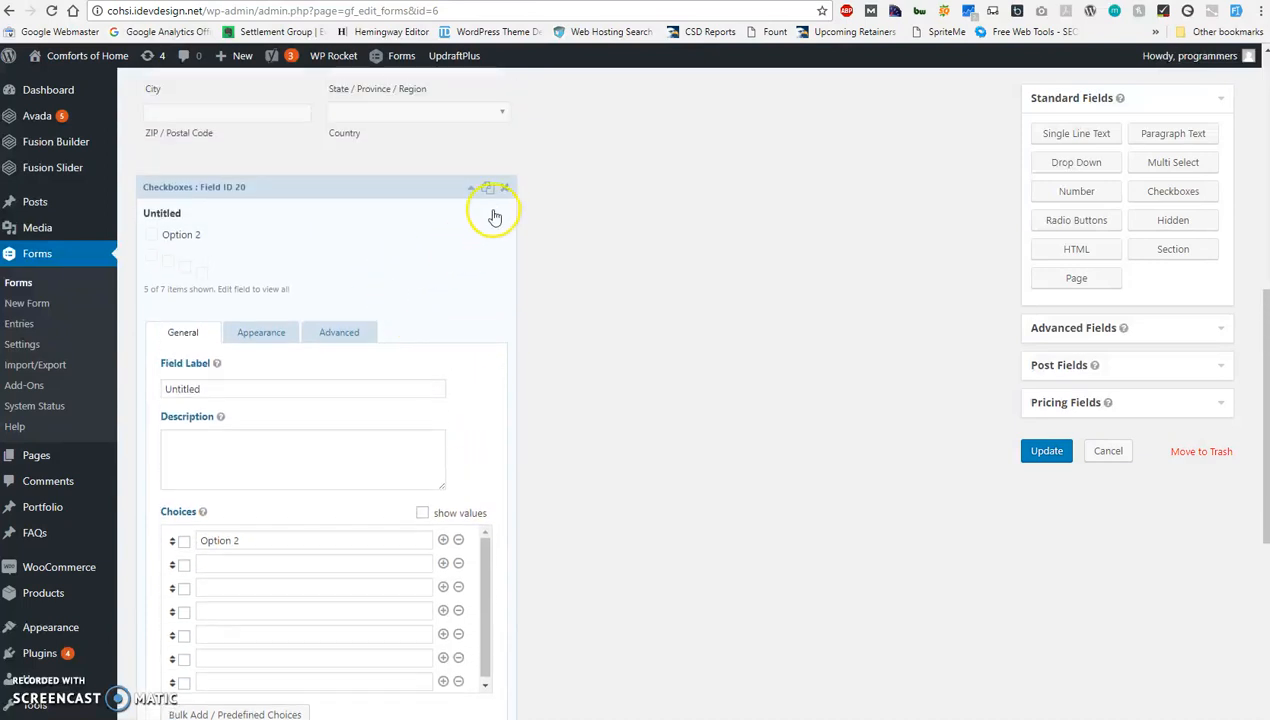
Delete the untitled Checkboxes field and add a Drop Down field between Address and Trailer Category.
click(506, 190)
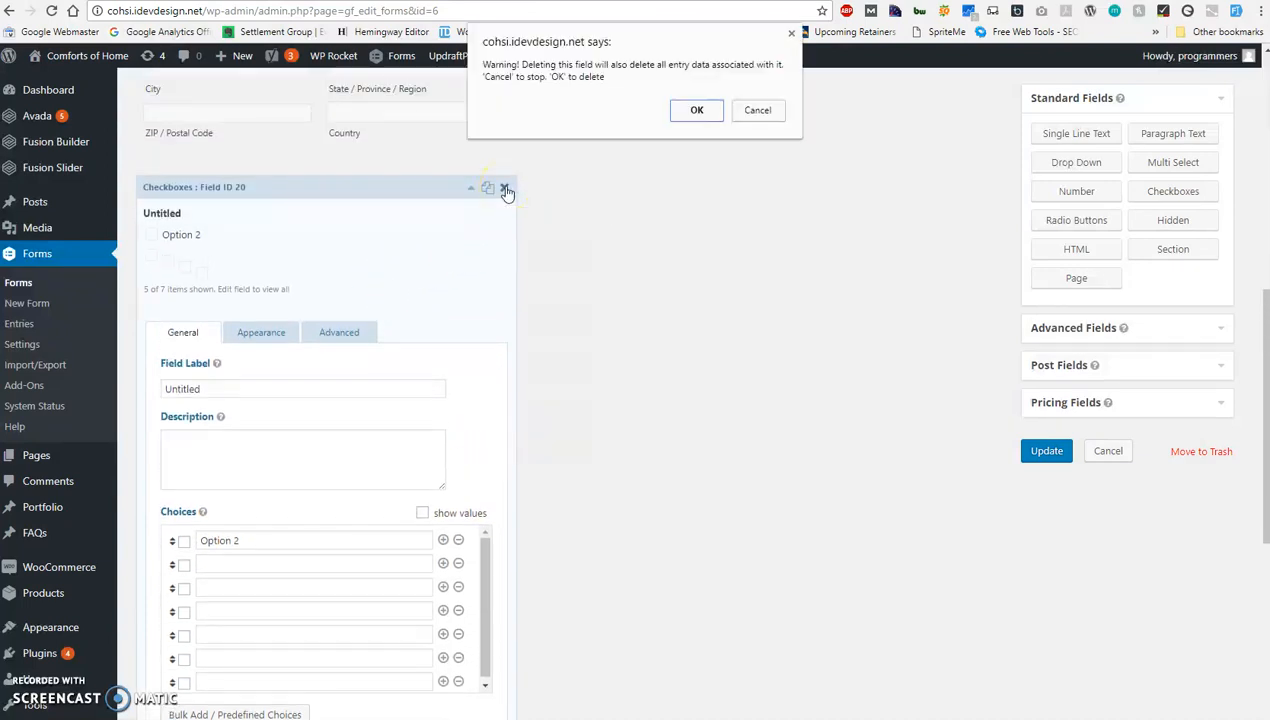
click(696, 110)
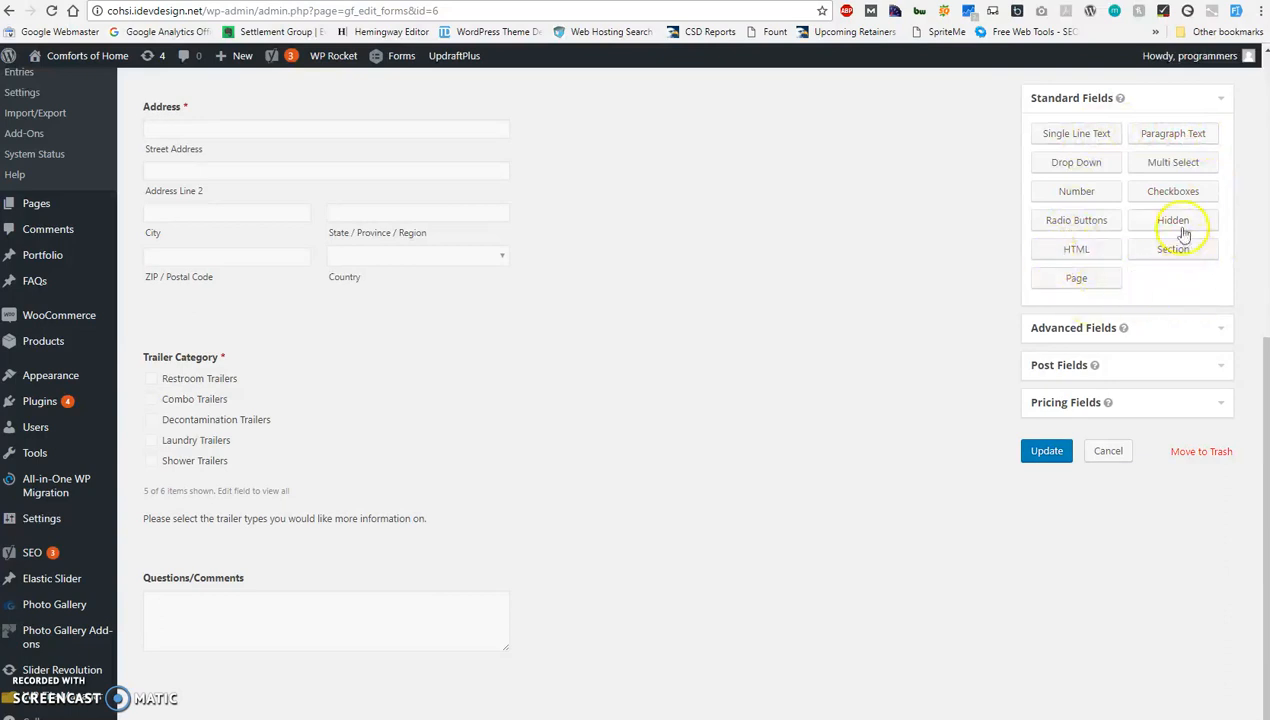
click(1072, 174)
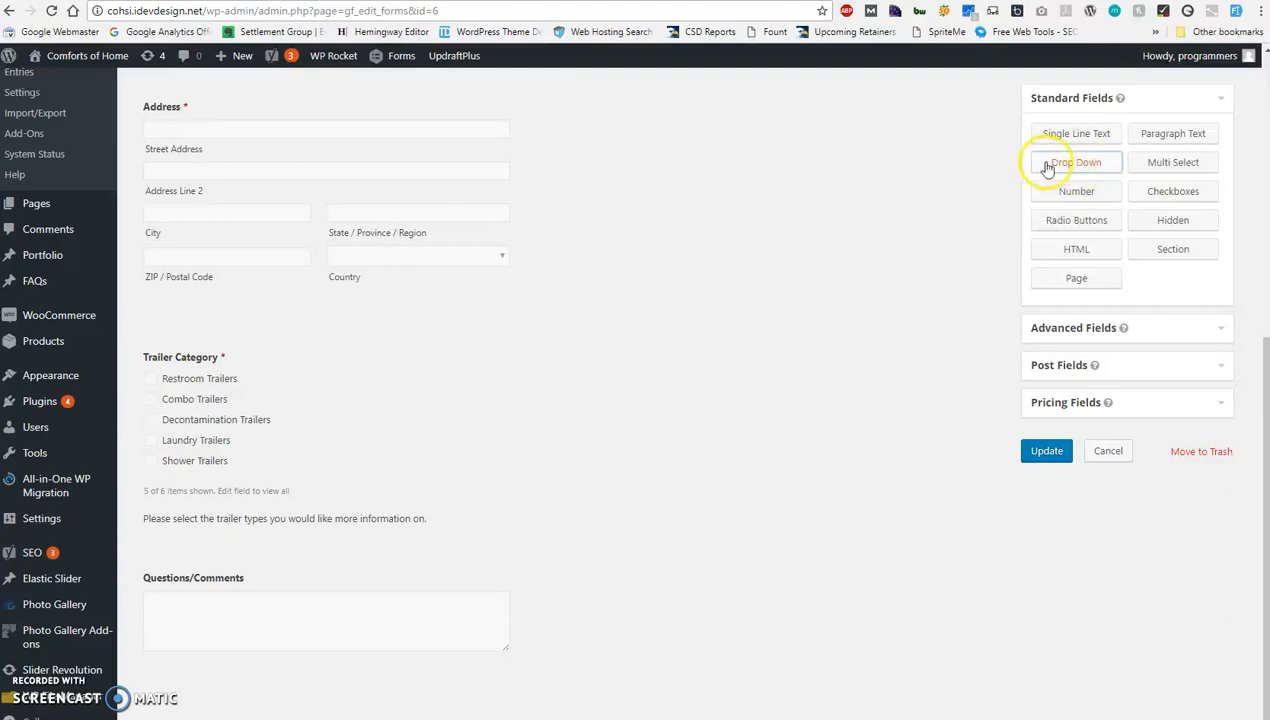
scroll(601, 340, down, 1)
drag(176, 587, 200, 337)
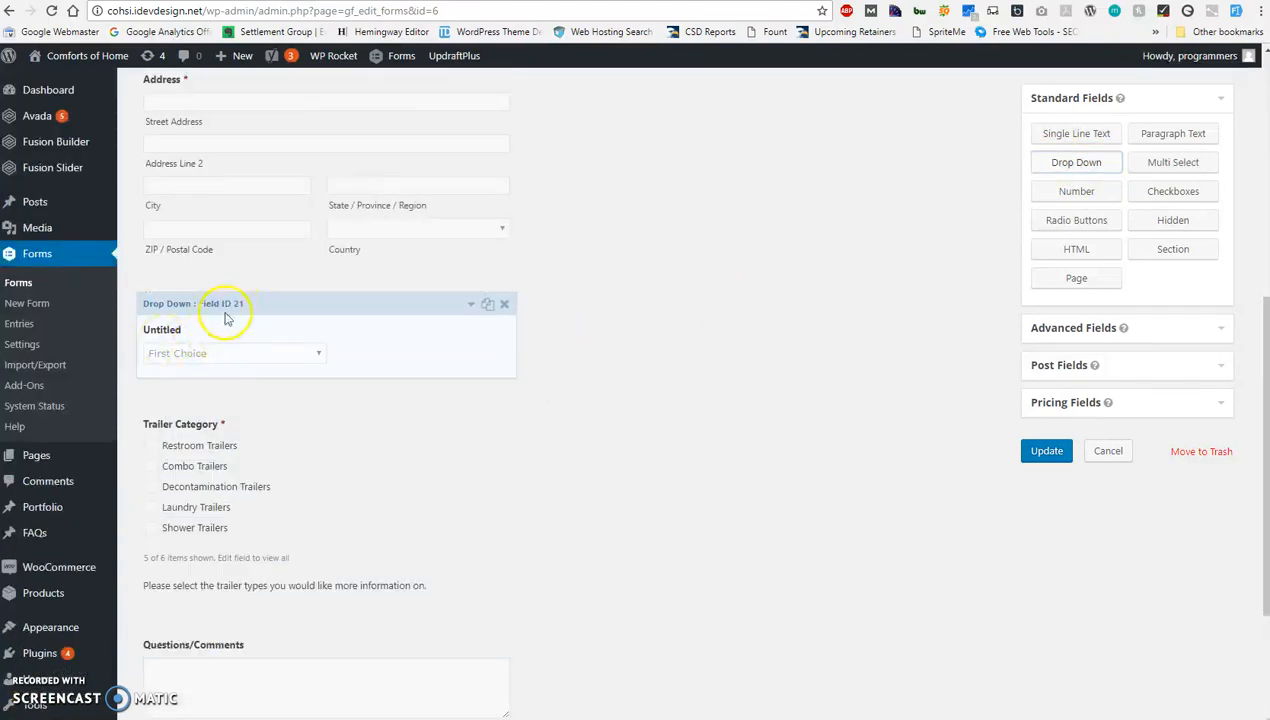
Expand the new Drop Down field's settings and set its label to Sample Dropdown.
click(472, 305)
scroll(350, 365, down, 3)
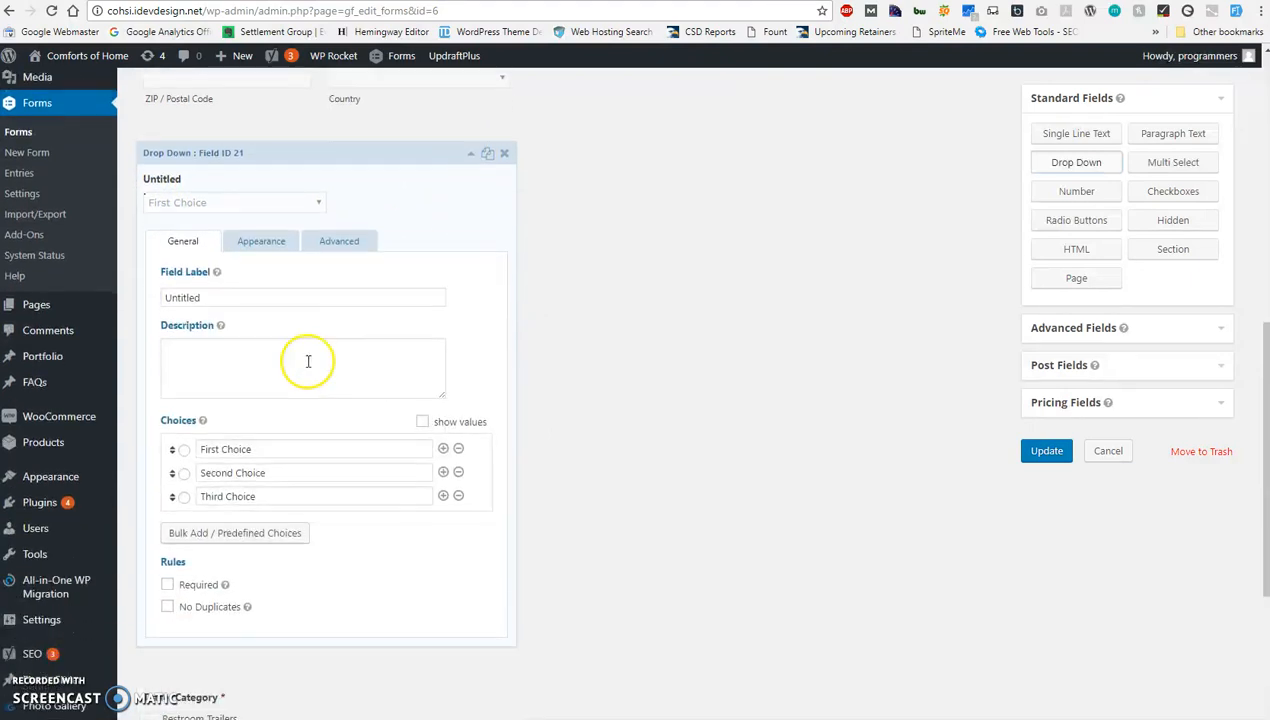
double_click(207, 298)
key(BackSpace)
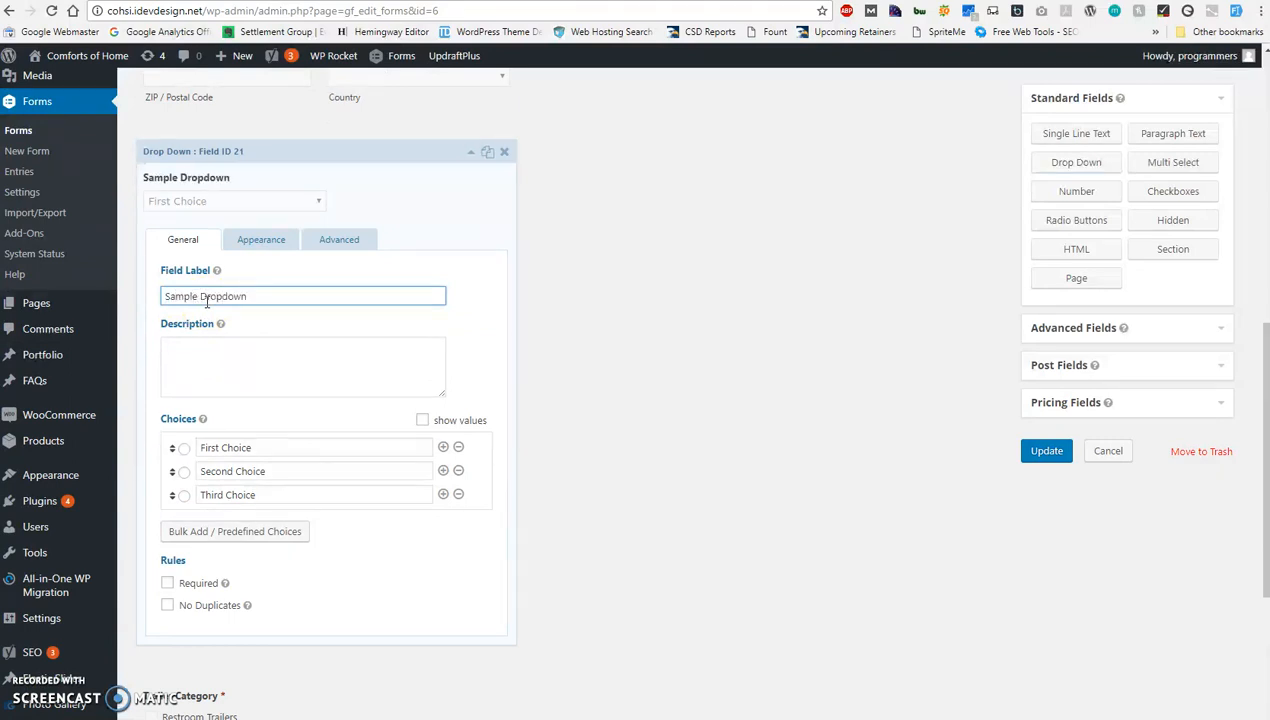
Replace the three default choices of the Sample Dropdown with people's first names.
click(260, 448)
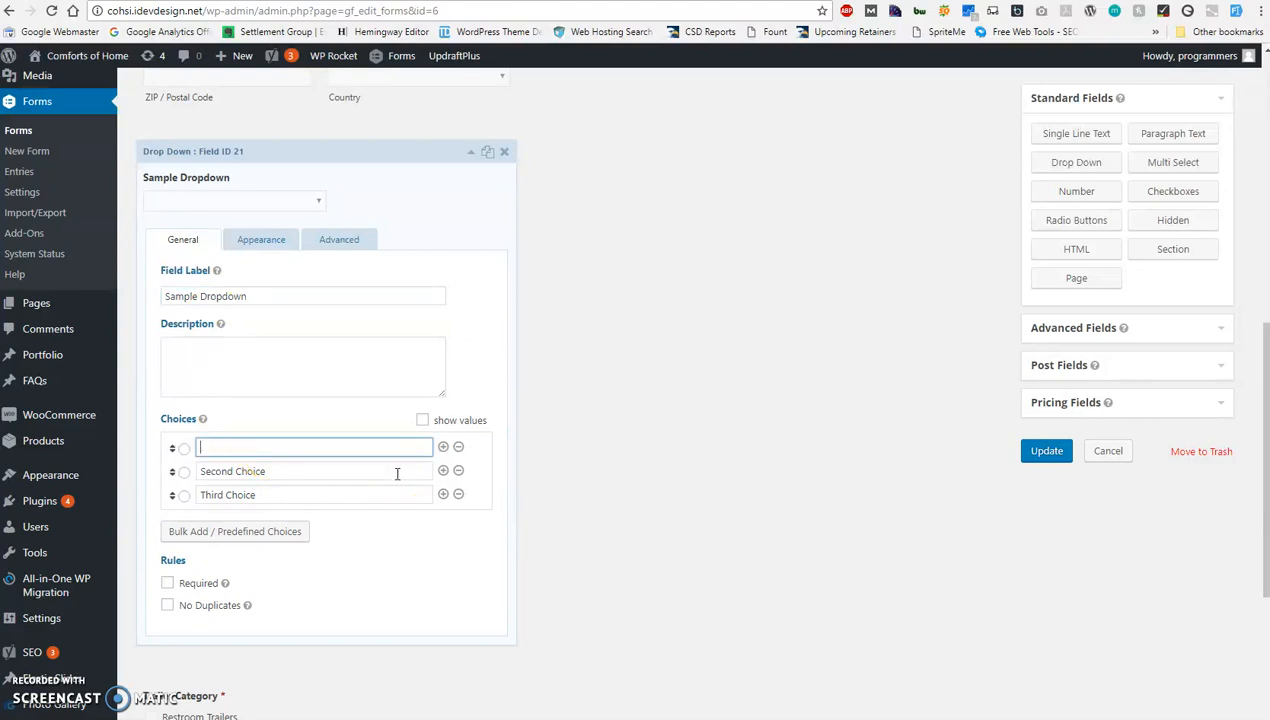
click(362, 472)
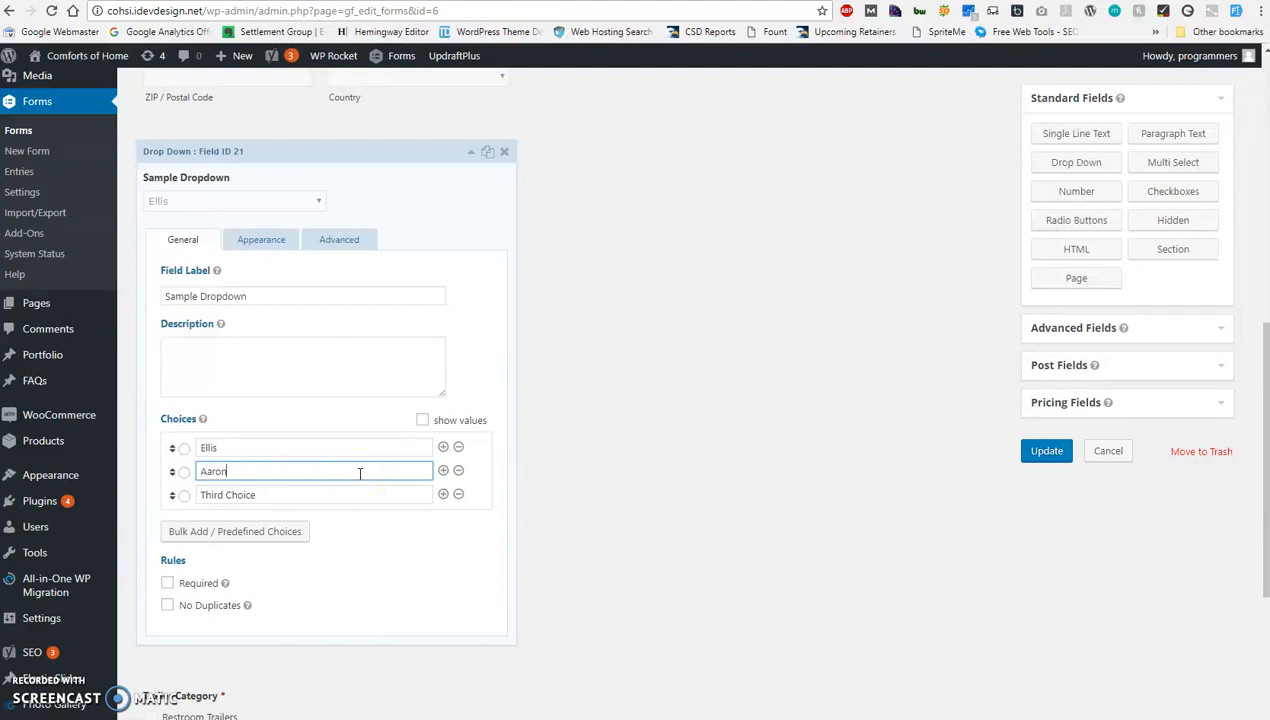
triple_click(270, 495)
key(BackSpace)
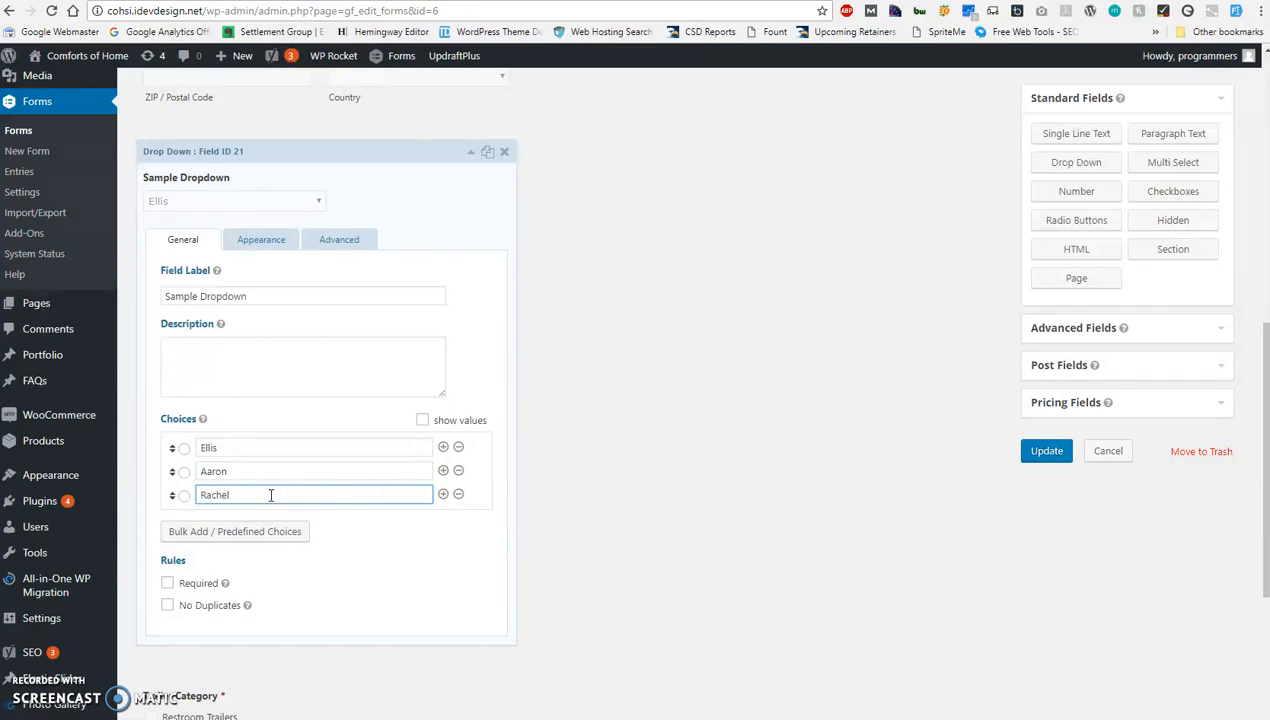
click(604, 490)
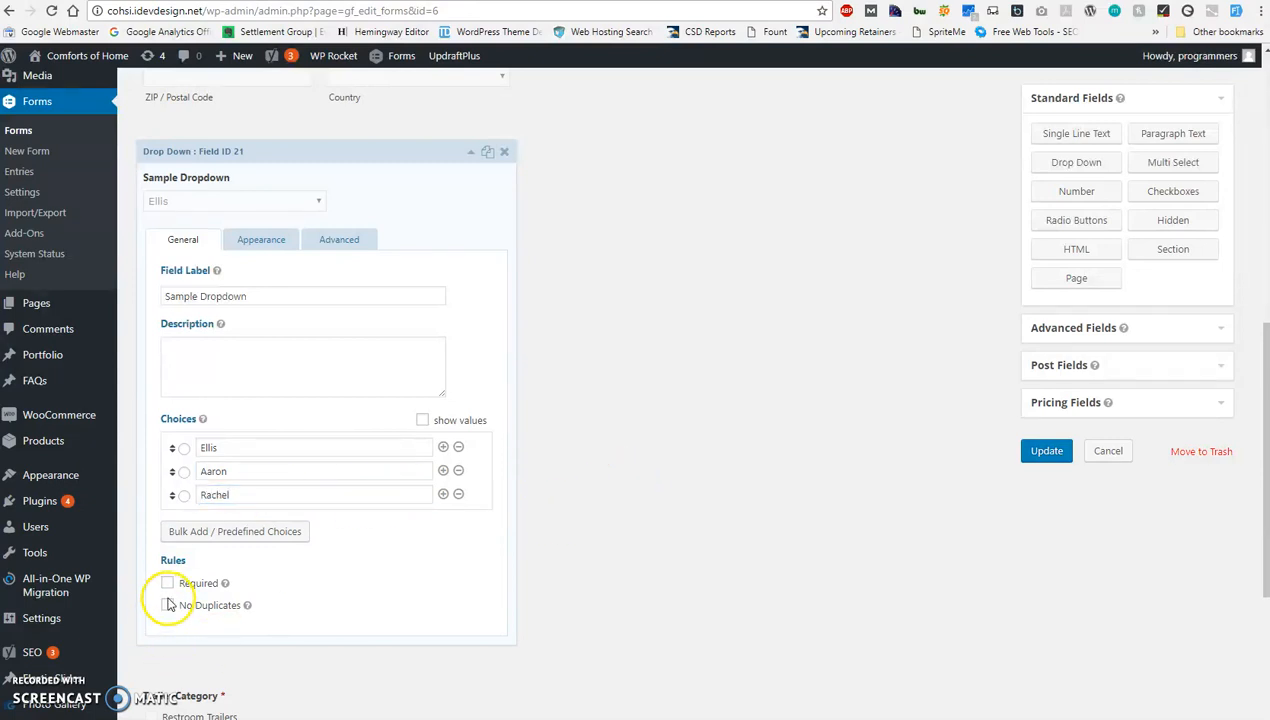
Make the Sample Dropdown field required and save the updated Purchasing Information form.
click(167, 583)
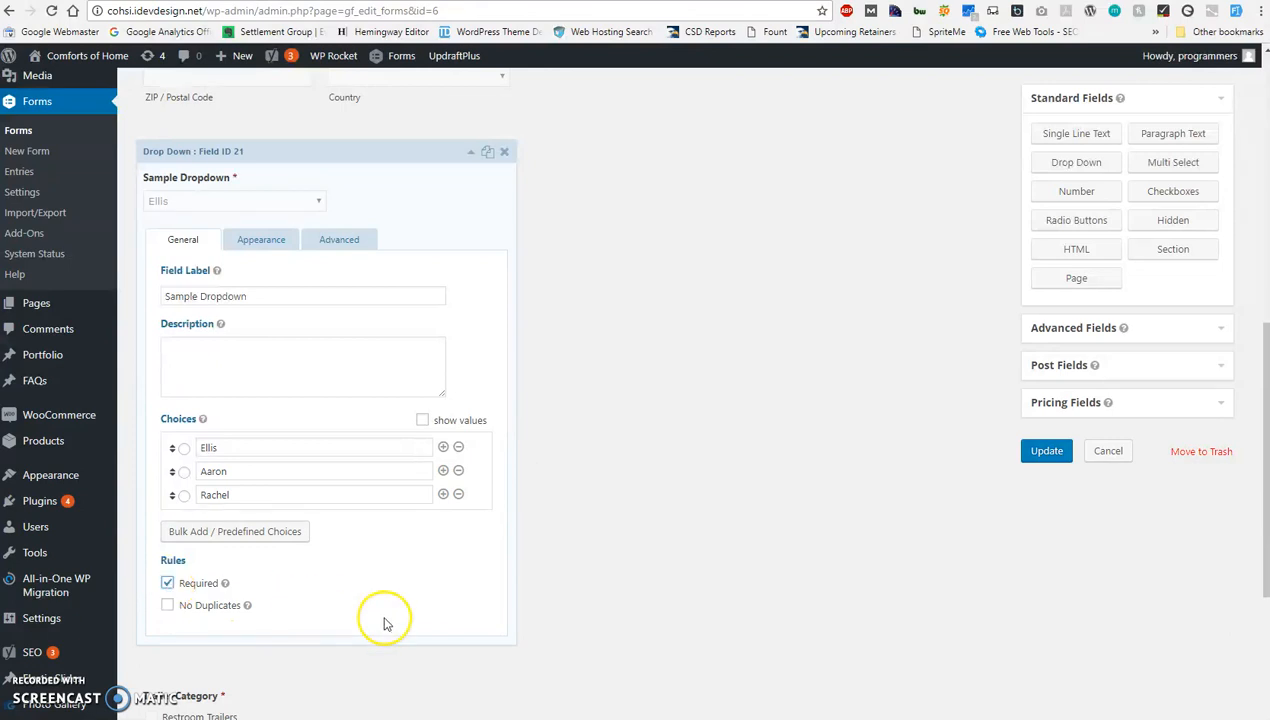
click(1056, 461)
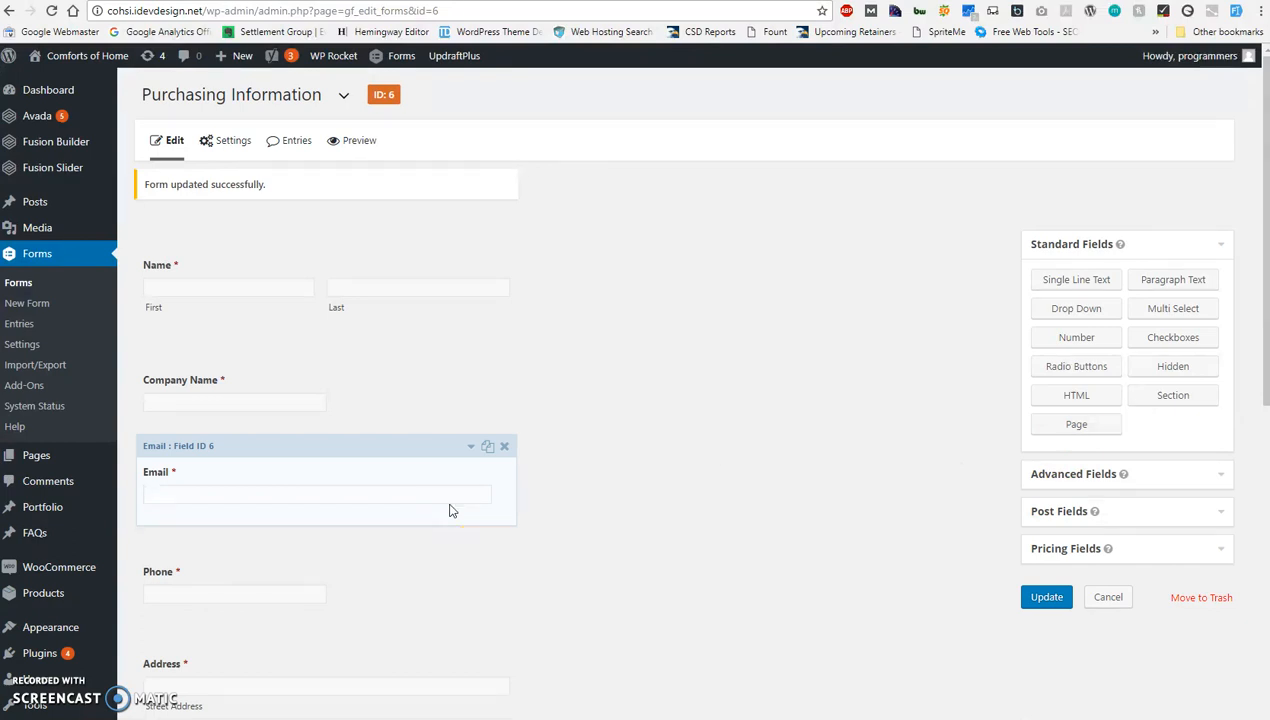
click(1047, 597)
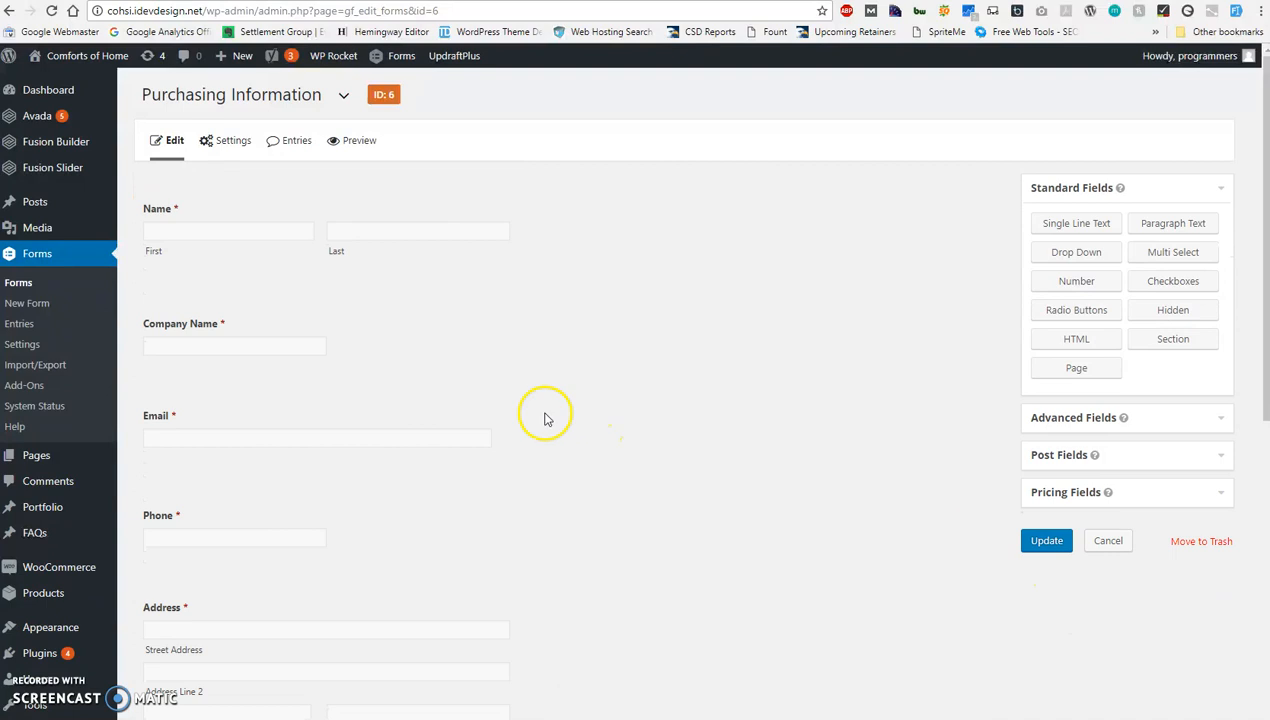
Clear the site's WP Rocket cache.
mouse_move(338, 64)
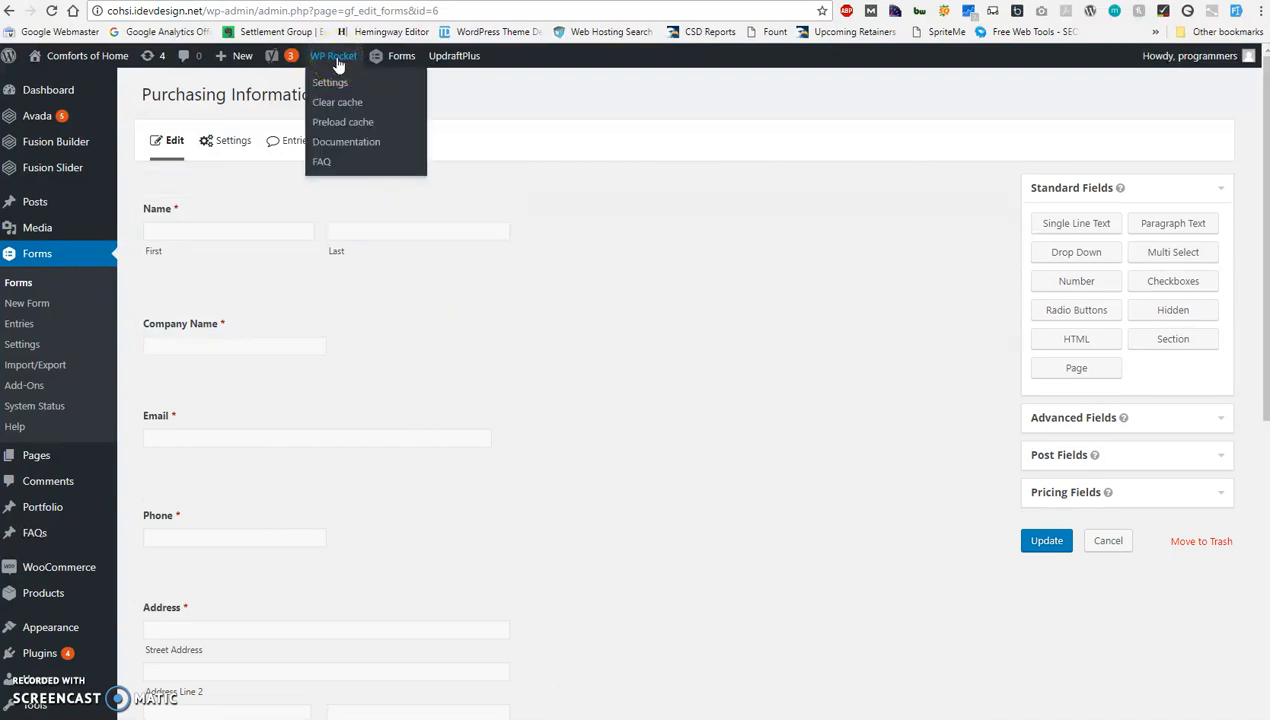
click(332, 64)
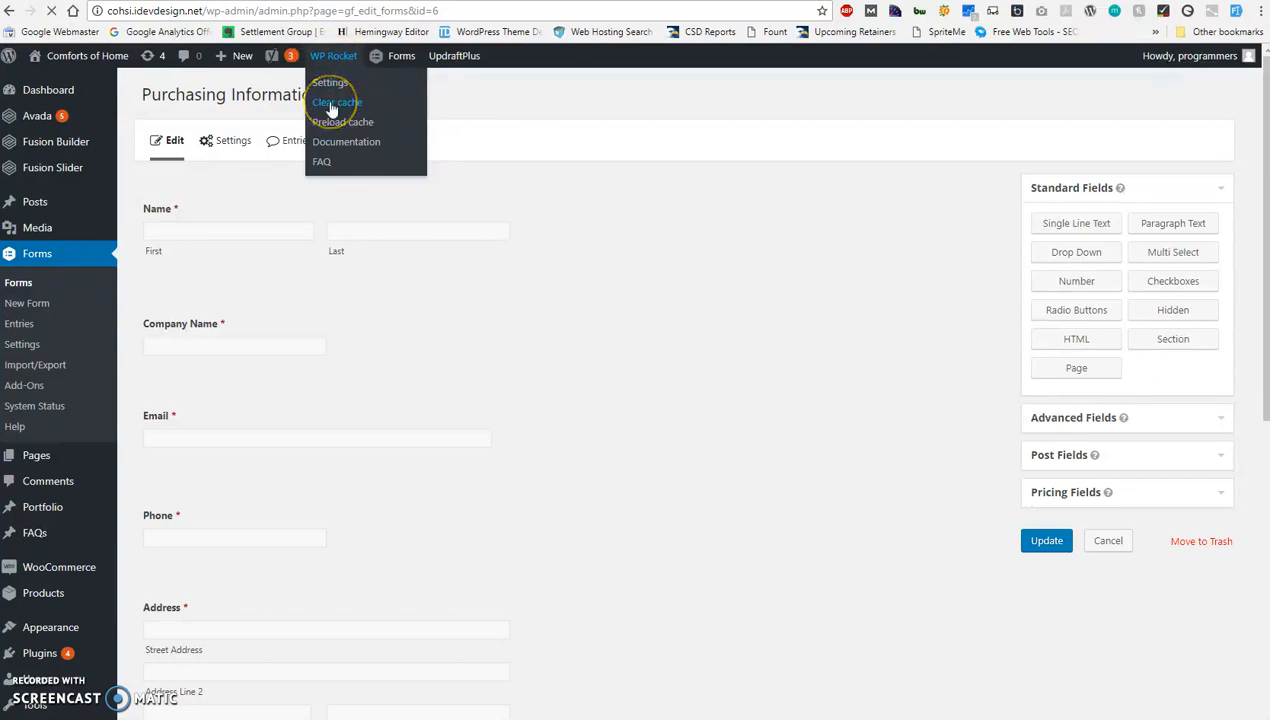
click(333, 104)
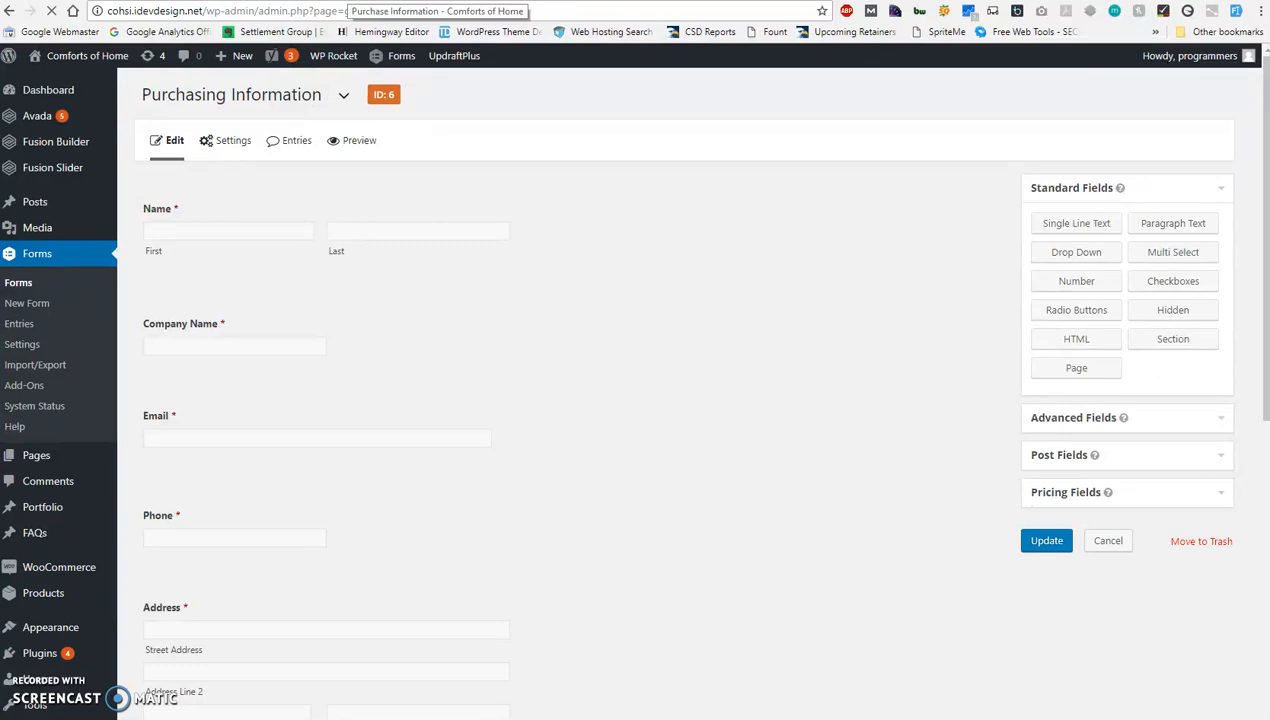
Reload the live Purchase Information page and inspect the Sample Dropdown field and its list of choices.
click(385, 1)
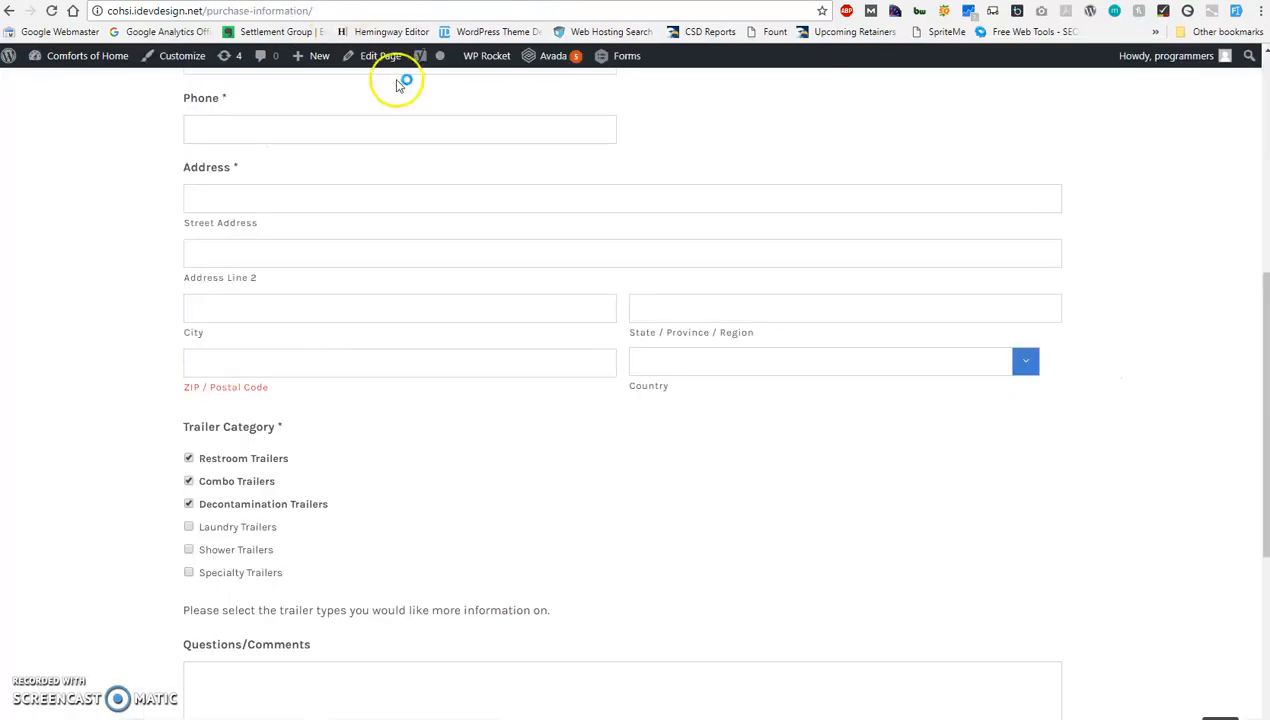
scroll(540, 213, up, 7)
scroll(690, 252, up, 1)
mouse_move(952, 155)
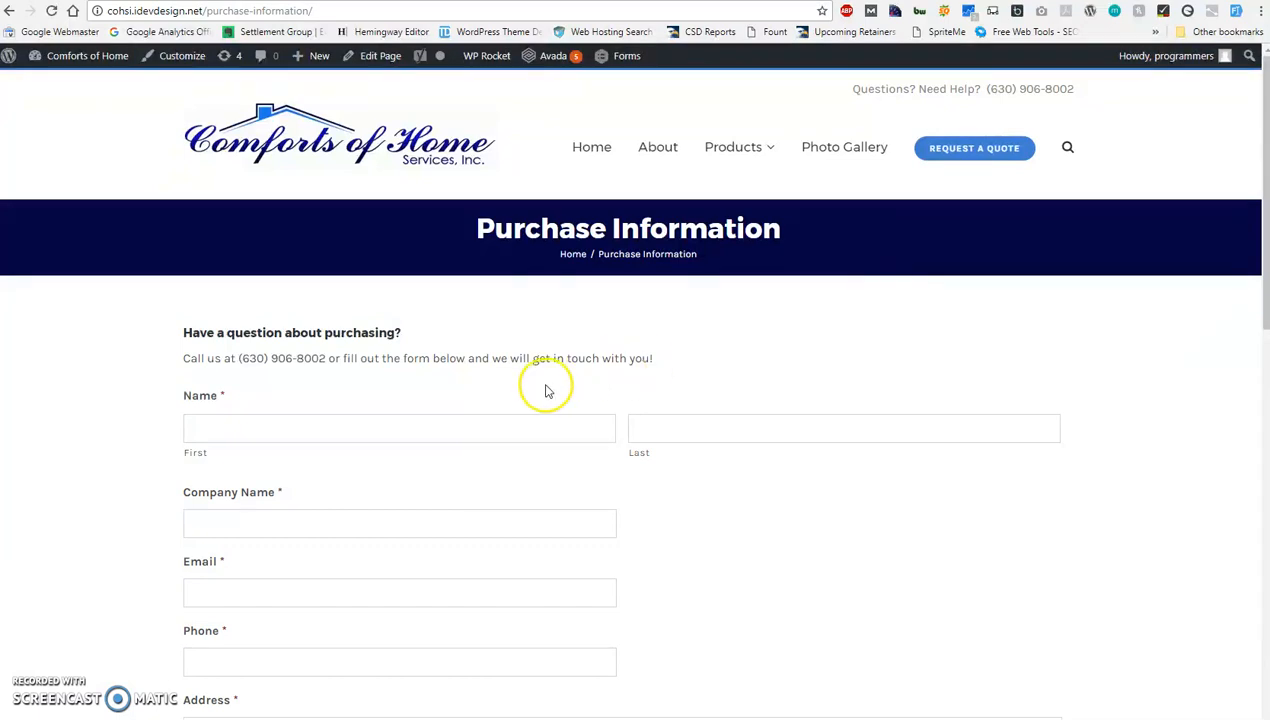
scroll(534, 373, down, 5)
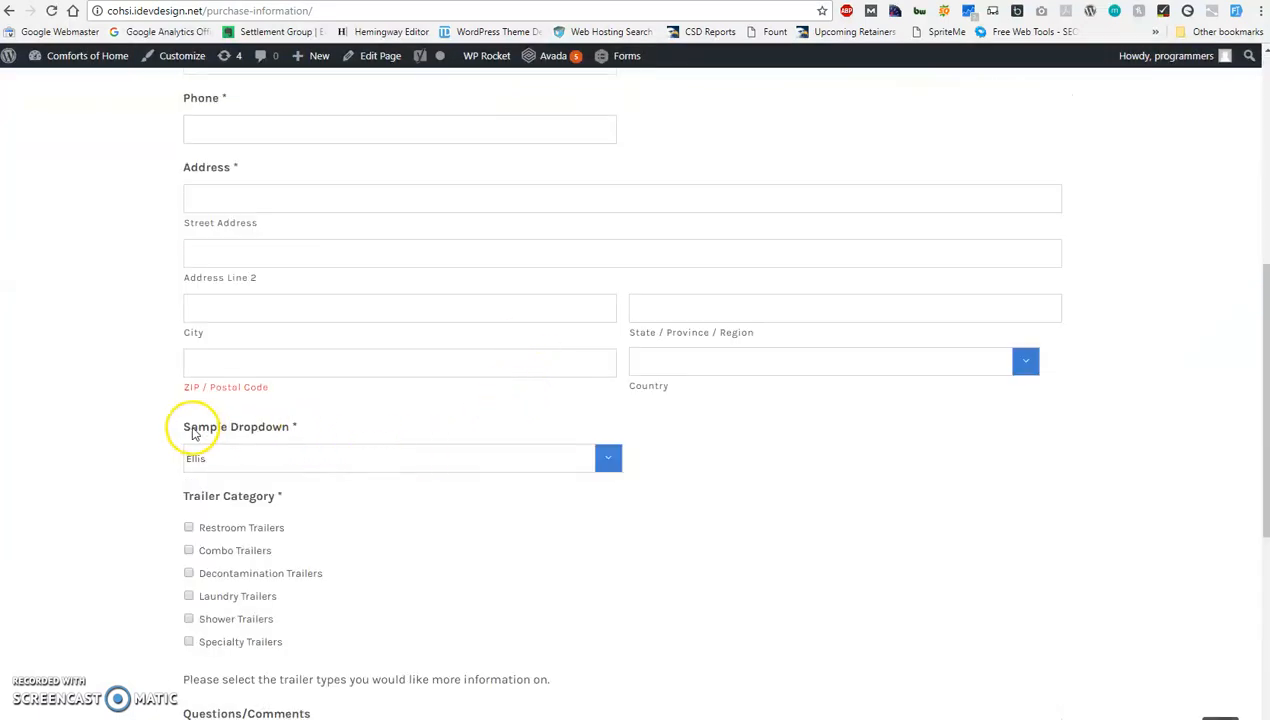
drag(183, 431, 297, 427)
click(308, 437)
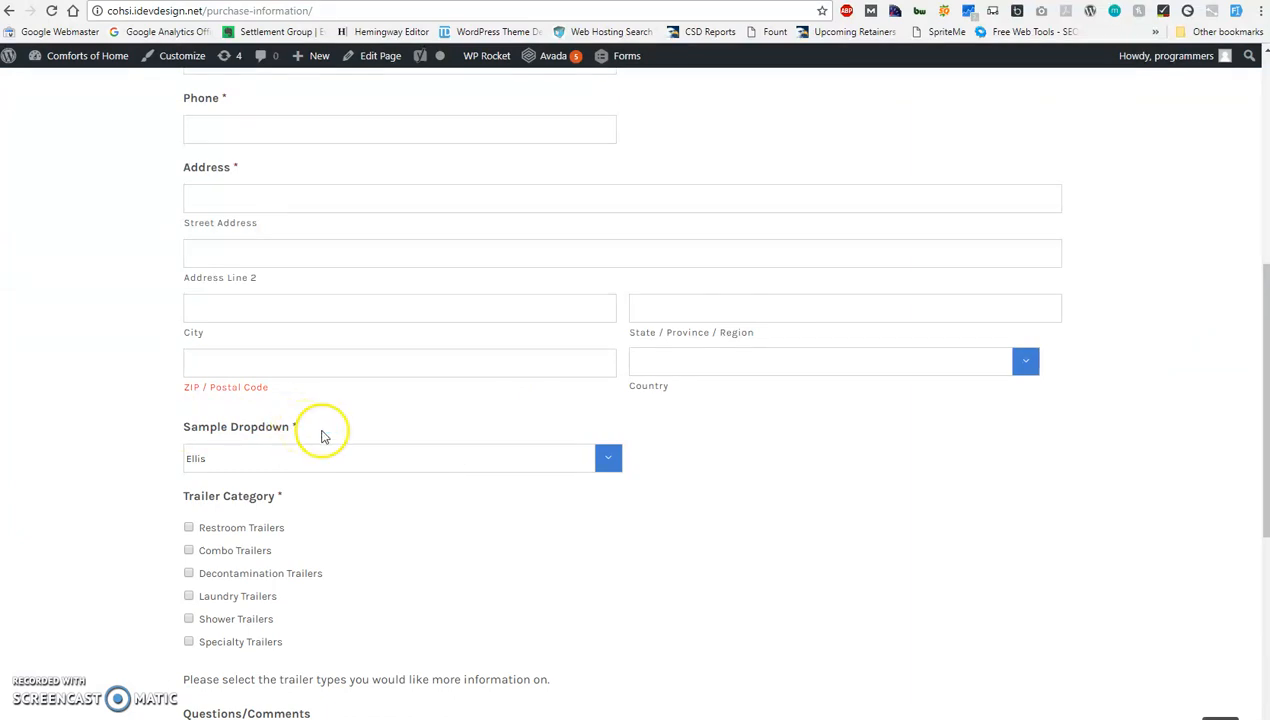
click(616, 467)
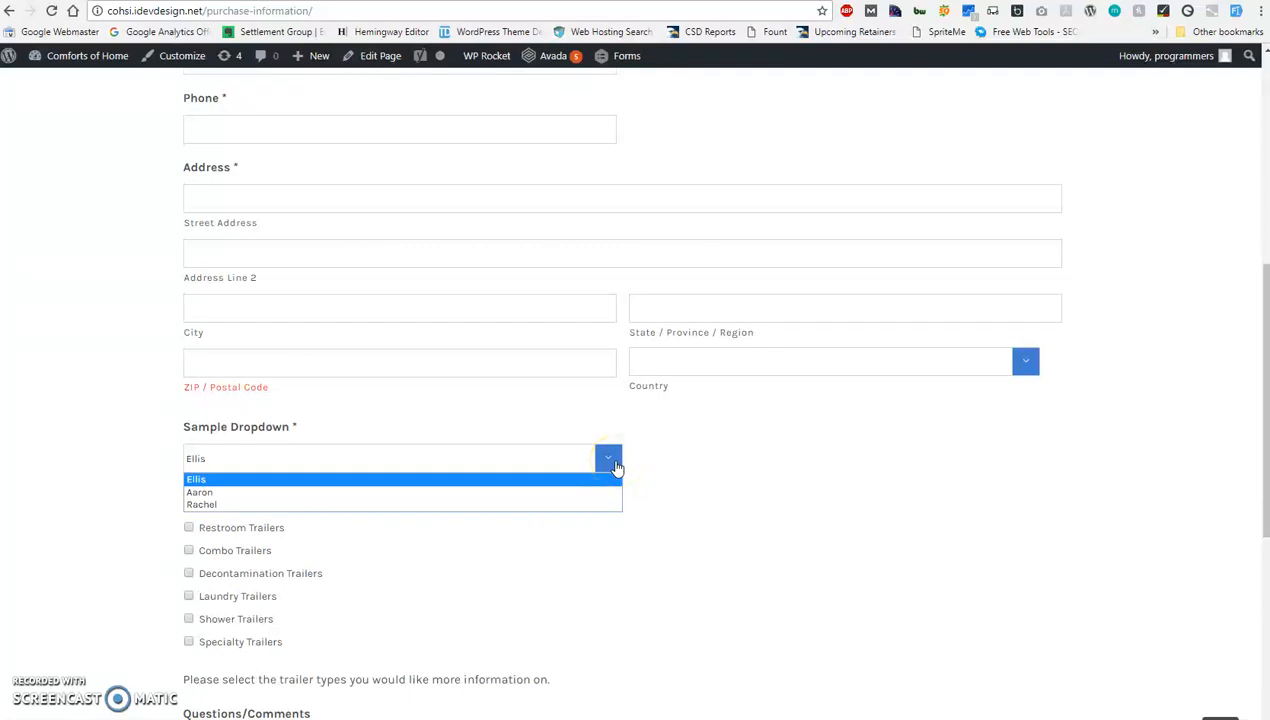
click(652, 468)
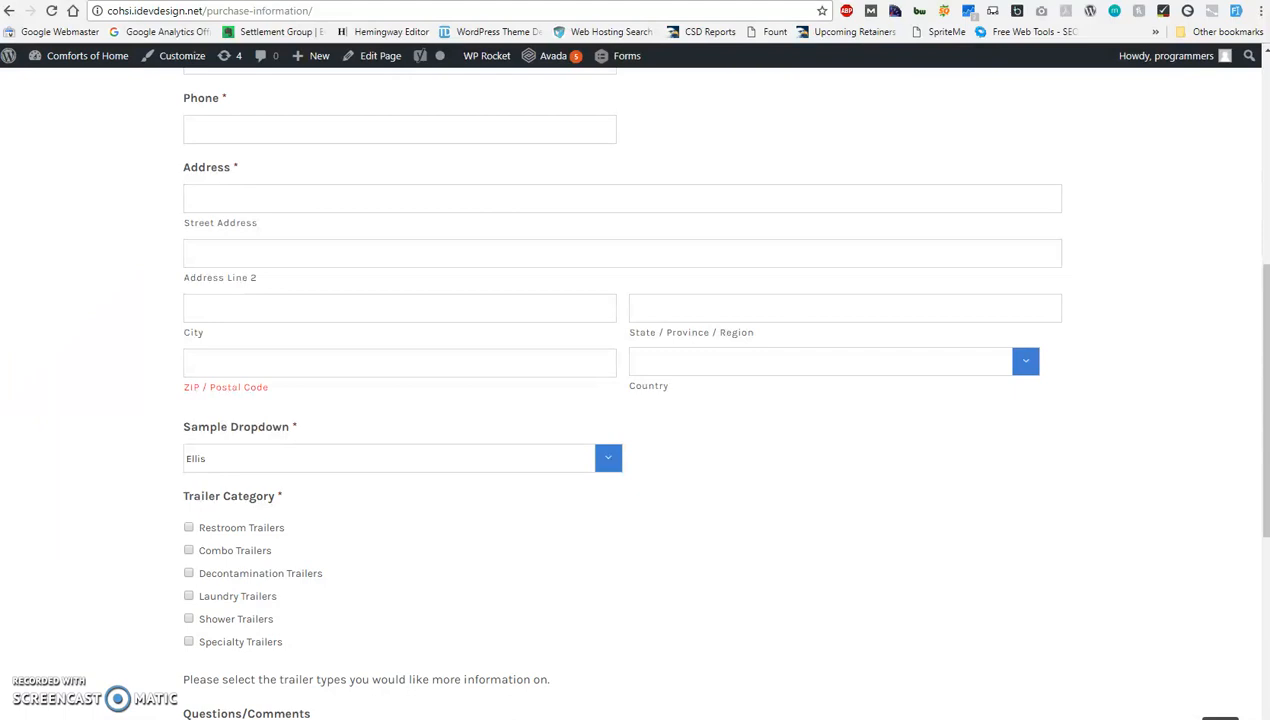
Return to the Purchasing Information form editor and go to the Sample Dropdown field.
click(203, 0)
scroll(350, 292, down, 4)
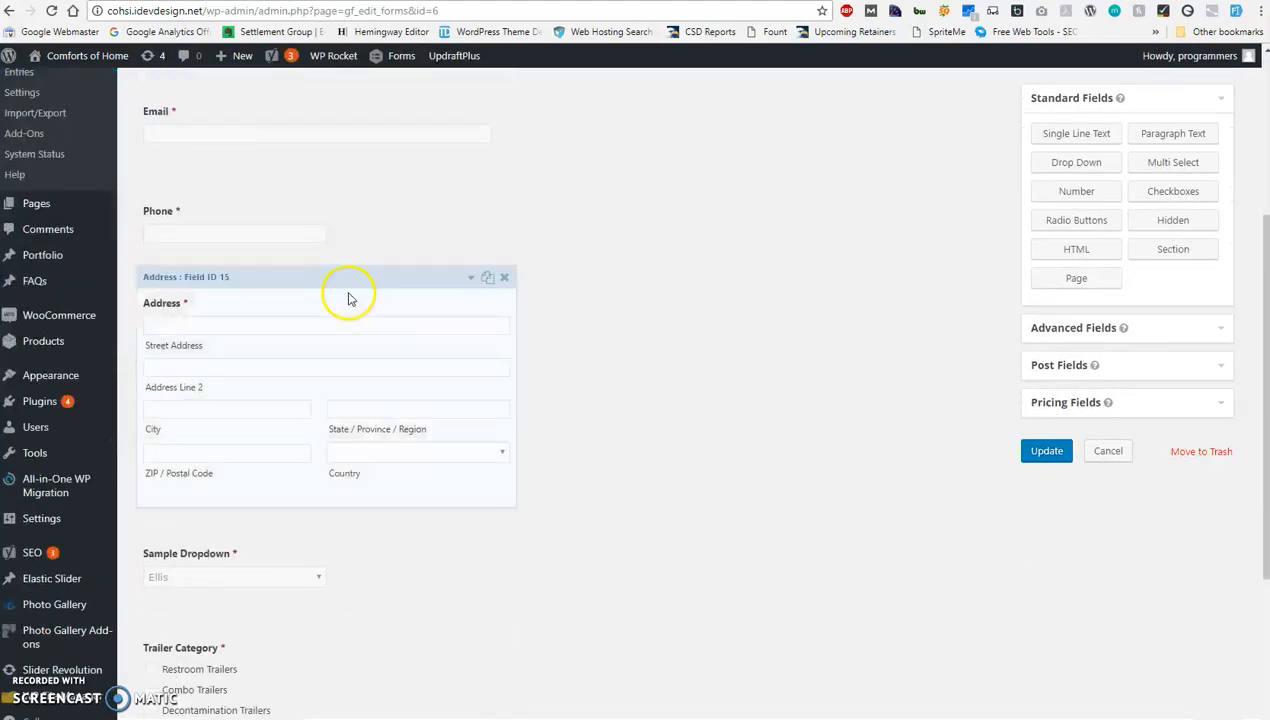
scroll(332, 337, down, 1)
click(299, 508)
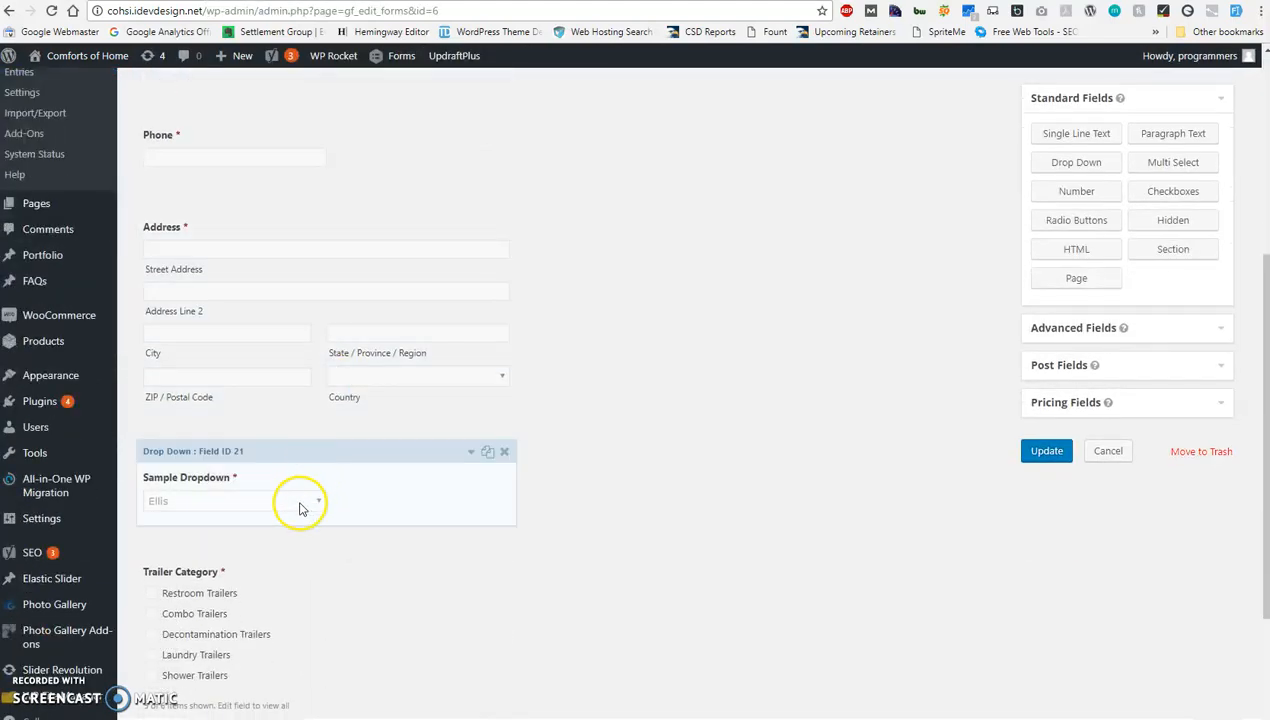